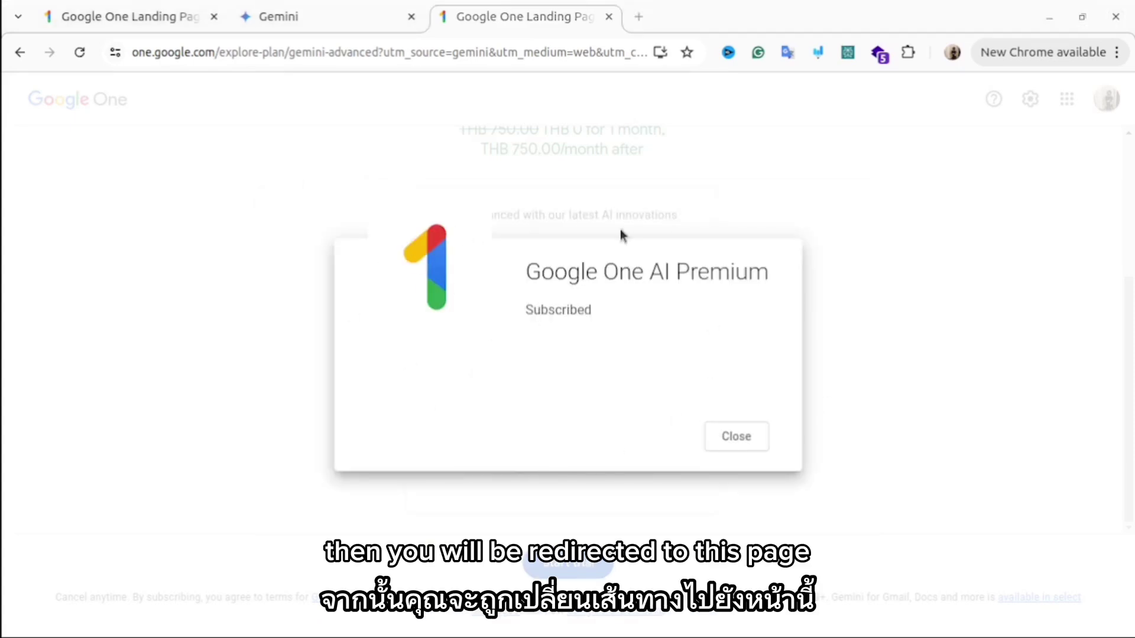
Dismiss the Subscribed dialog to reach the Gemini Advanced confirmation page
{"action": "left_click", "coordinate": [739, 438]}
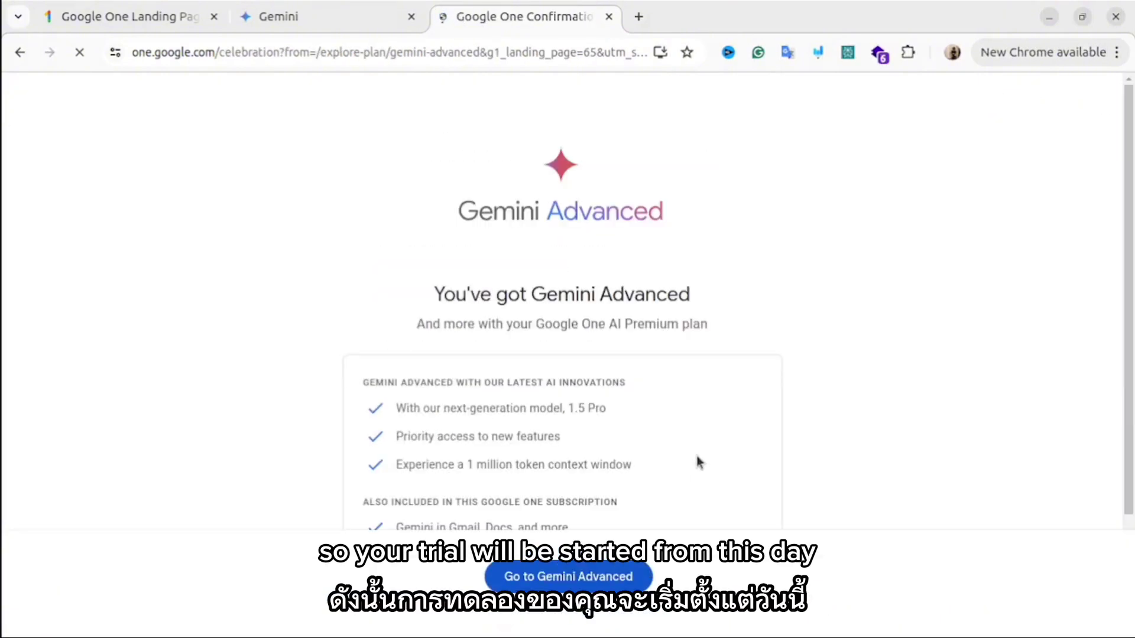
Go to Gemini Advanced and confirm Gemini Advanced stays the selected model
{"action": "left_click", "coordinate": [611, 582]}
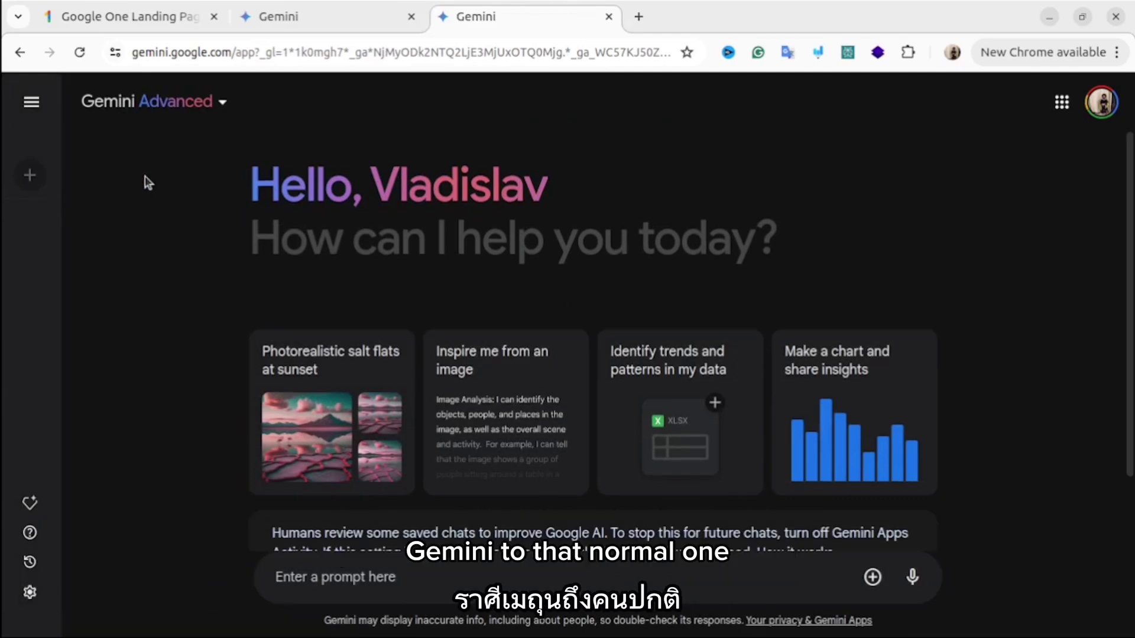
{"action": "left_click", "coordinate": [221, 104]}
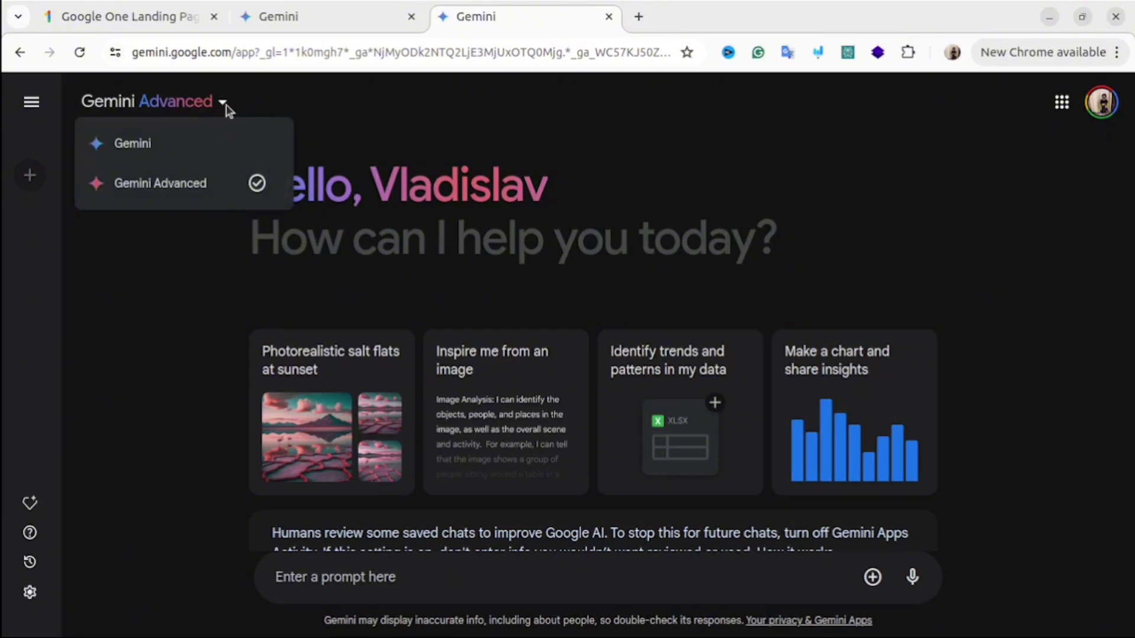
{"action": "left_click", "coordinate": [223, 106]}
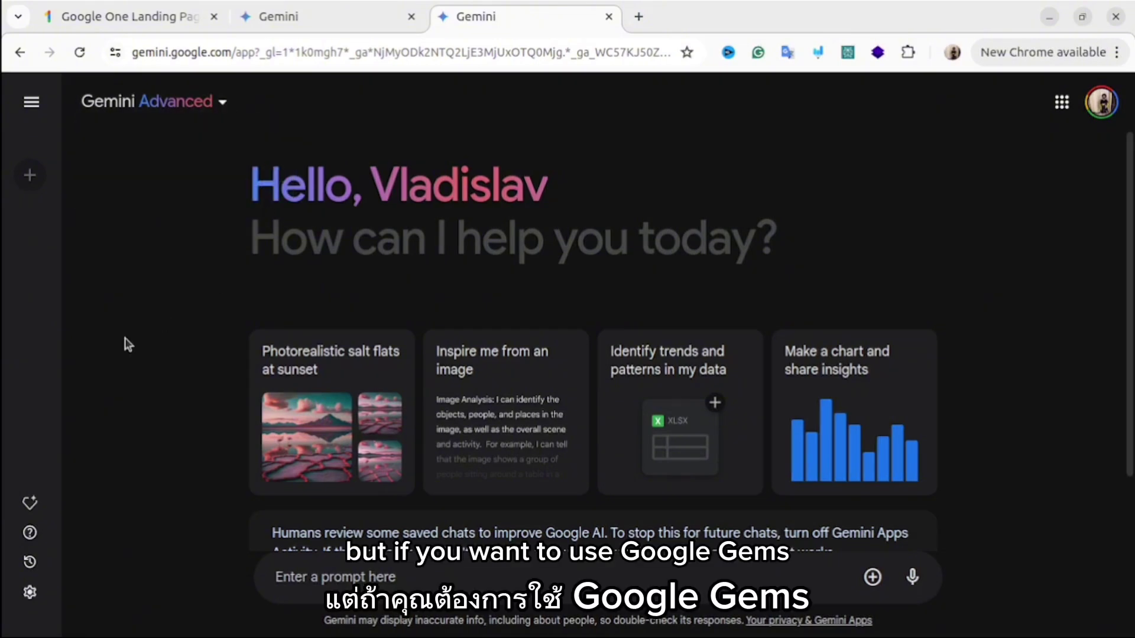
{"action": "scroll", "coordinate": [824, 331], "scroll_direction": "down", "scroll_amount": 2}
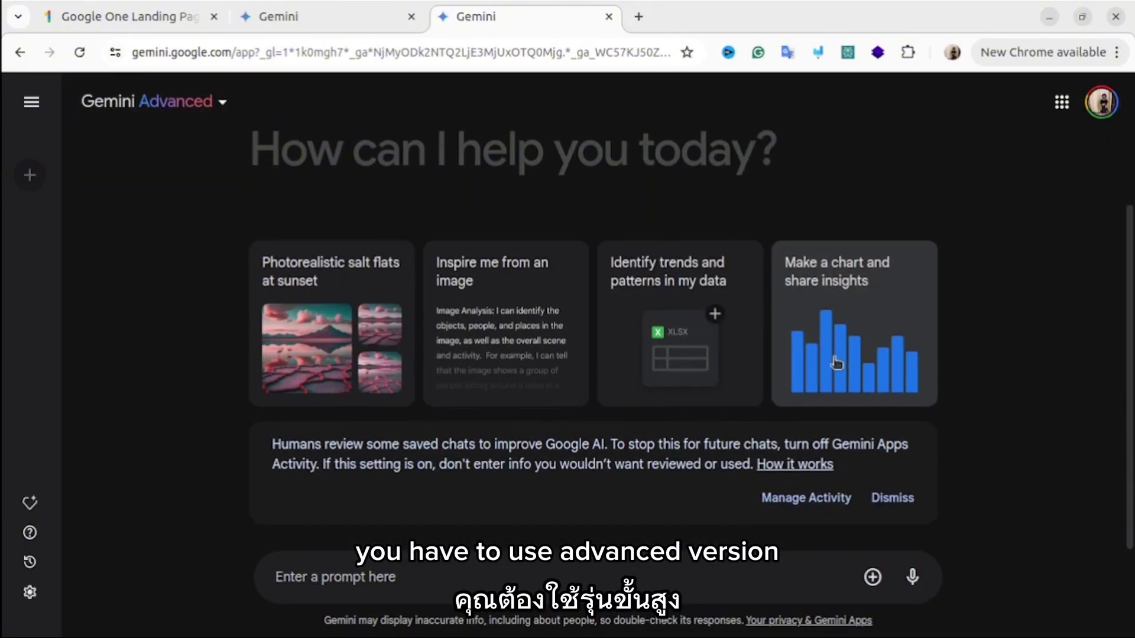
Open the Gem manager, translate its heading, and open the How to use Gems help article
{"action": "left_click", "coordinate": [30, 503]}
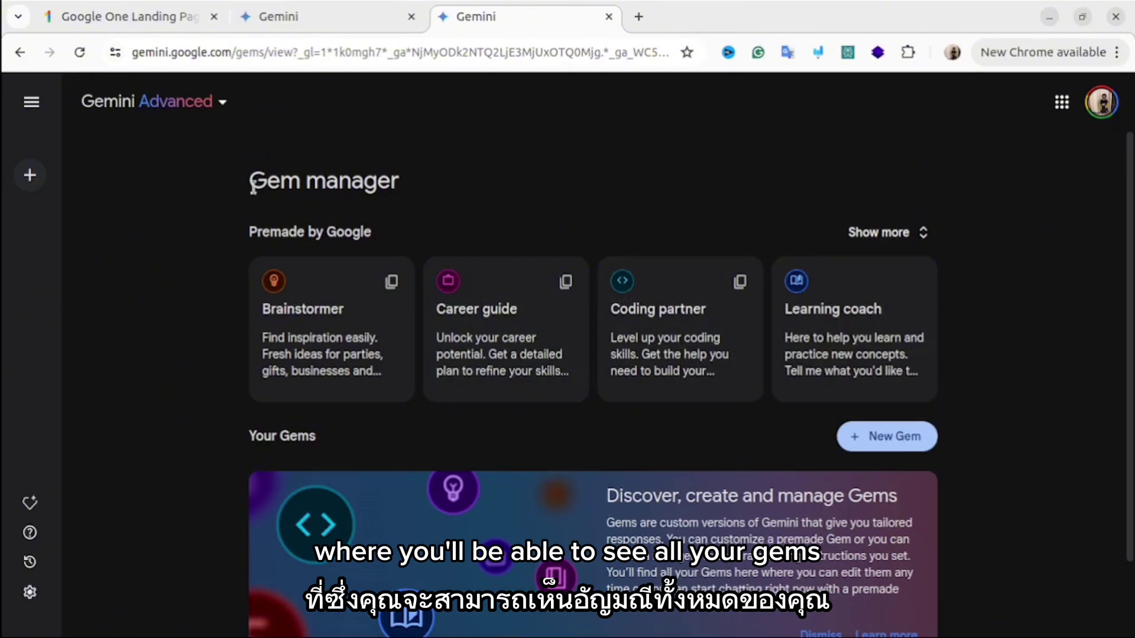
{"action": "left_click_drag", "start_coordinate": [248, 180], "coordinate": [380, 220]}
{"action": "left_click", "coordinate": [446, 189]}
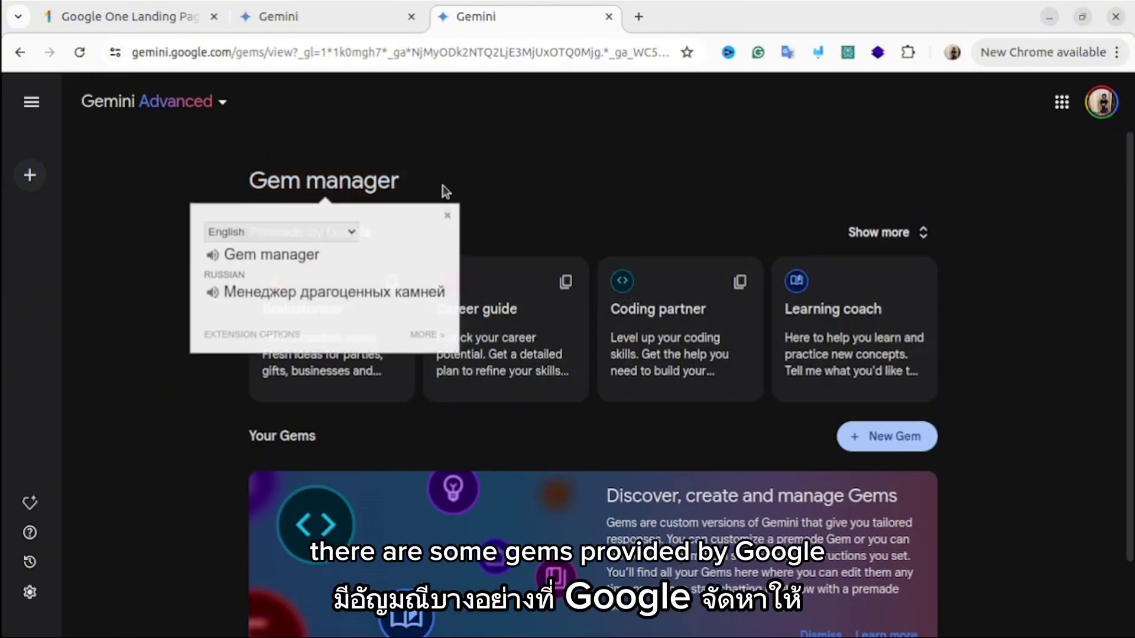
{"action": "left_click", "coordinate": [130, 468]}
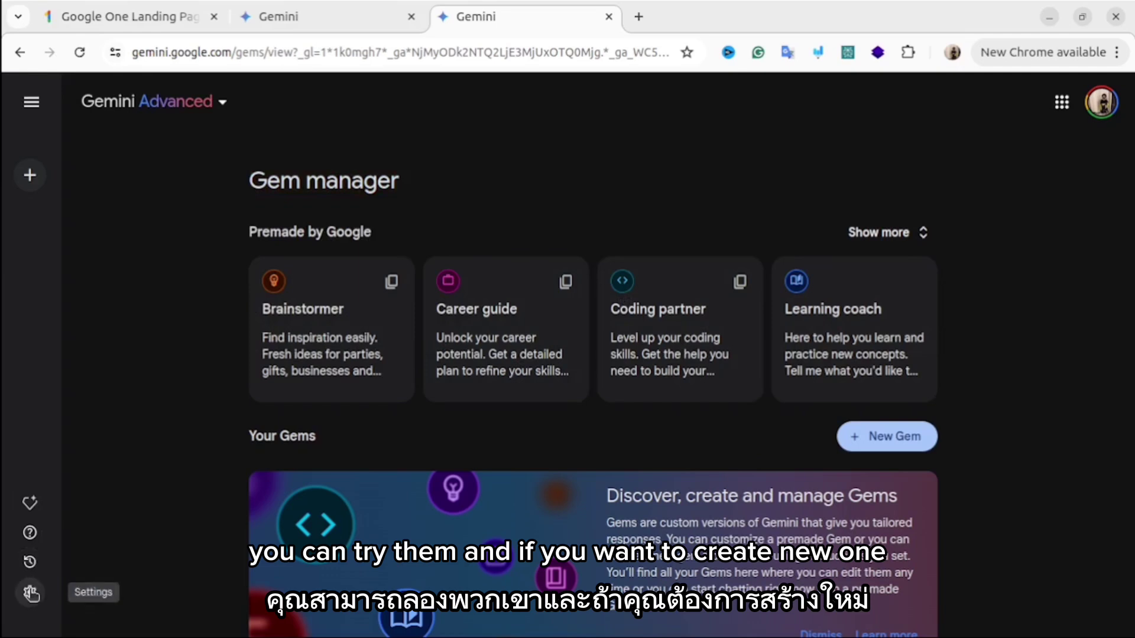
{"action": "scroll", "coordinate": [994, 381], "scroll_direction": "down", "scroll_amount": 2}
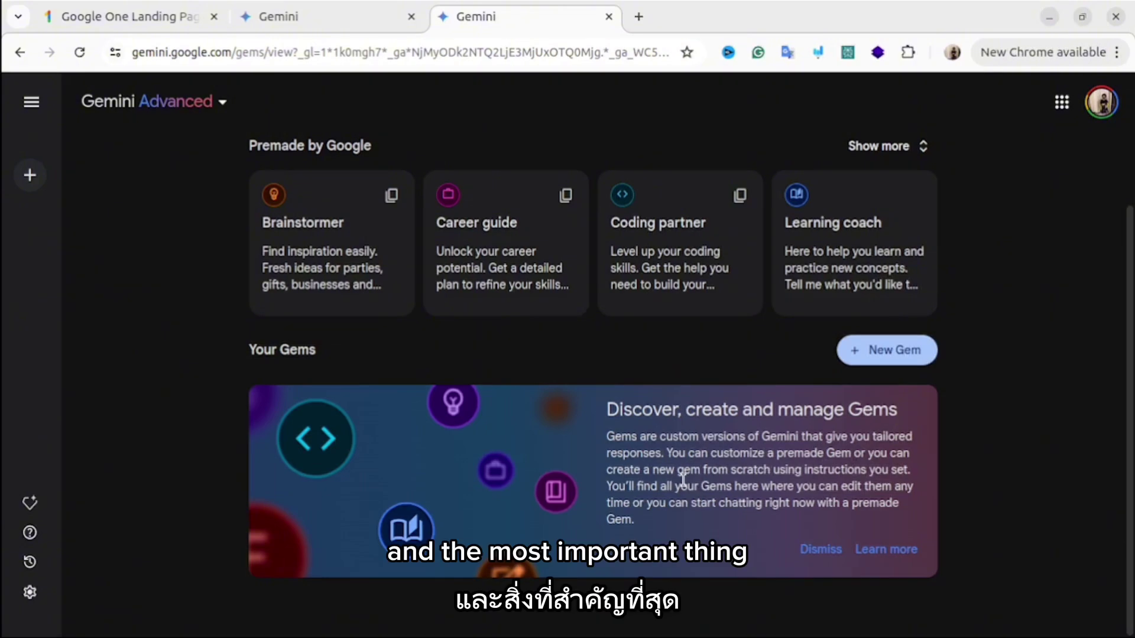
{"action": "left_click", "coordinate": [886, 549]}
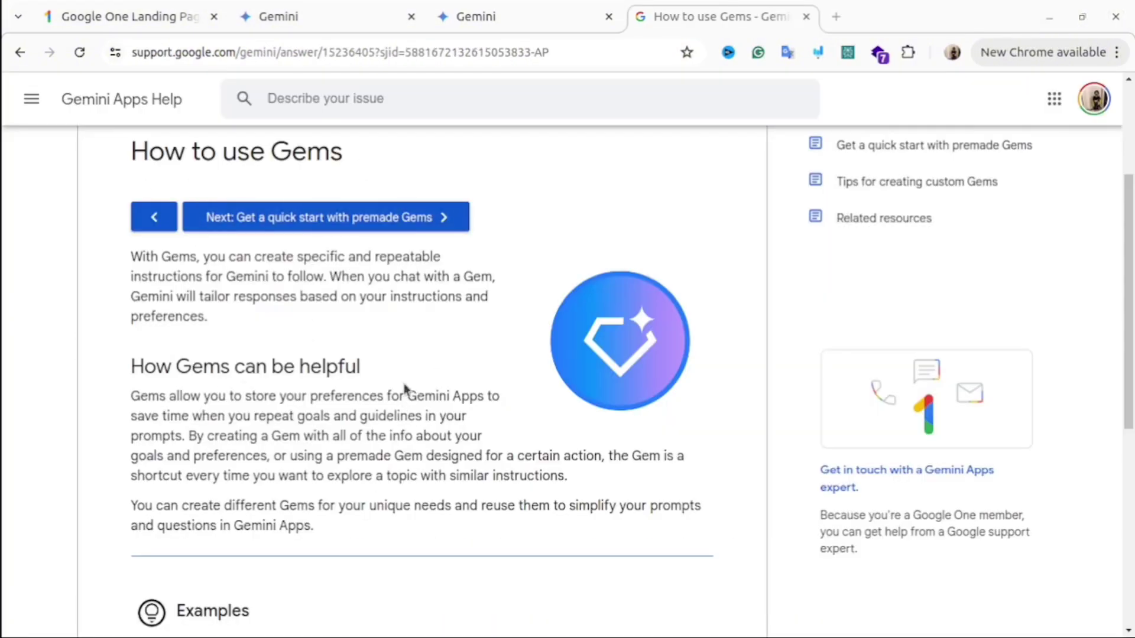
Read through the Get a quick start with premade Gems help guide
{"action": "scroll", "coordinate": [320, 420], "scroll_direction": "down", "scroll_amount": 5}
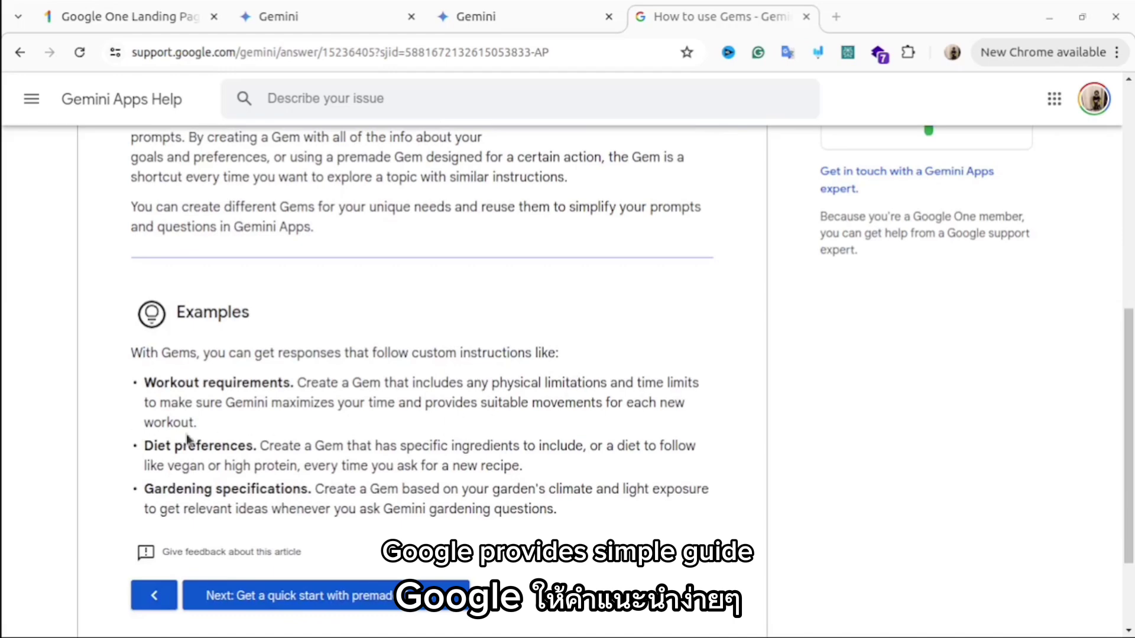
{"action": "left_click", "coordinate": [248, 595]}
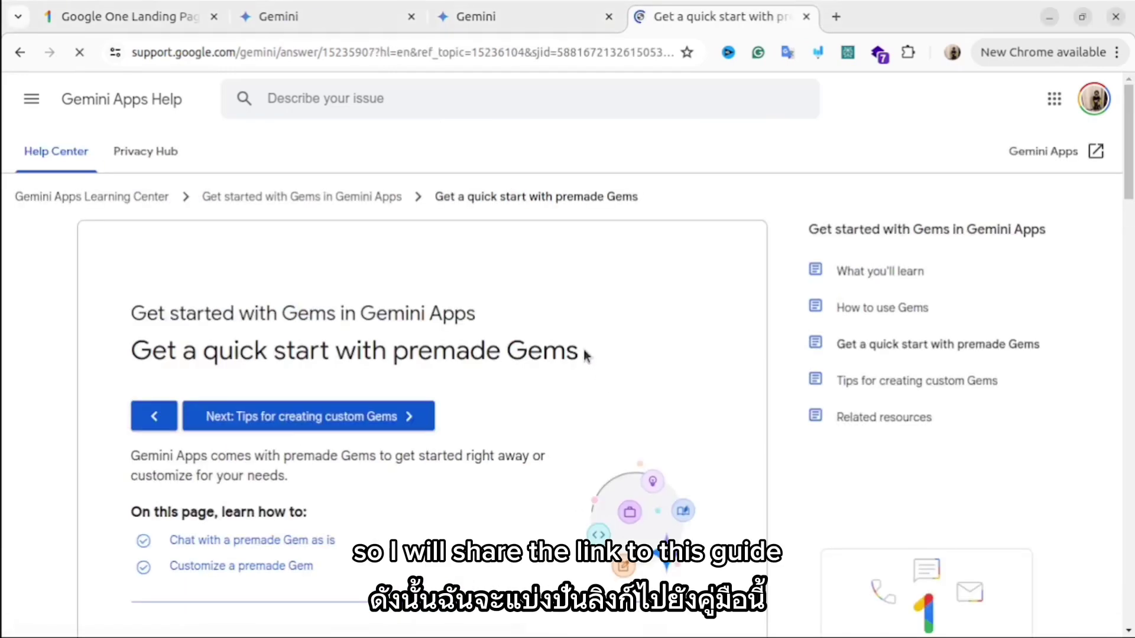
{"action": "scroll", "coordinate": [319, 177], "scroll_direction": "down", "scroll_amount": 3}
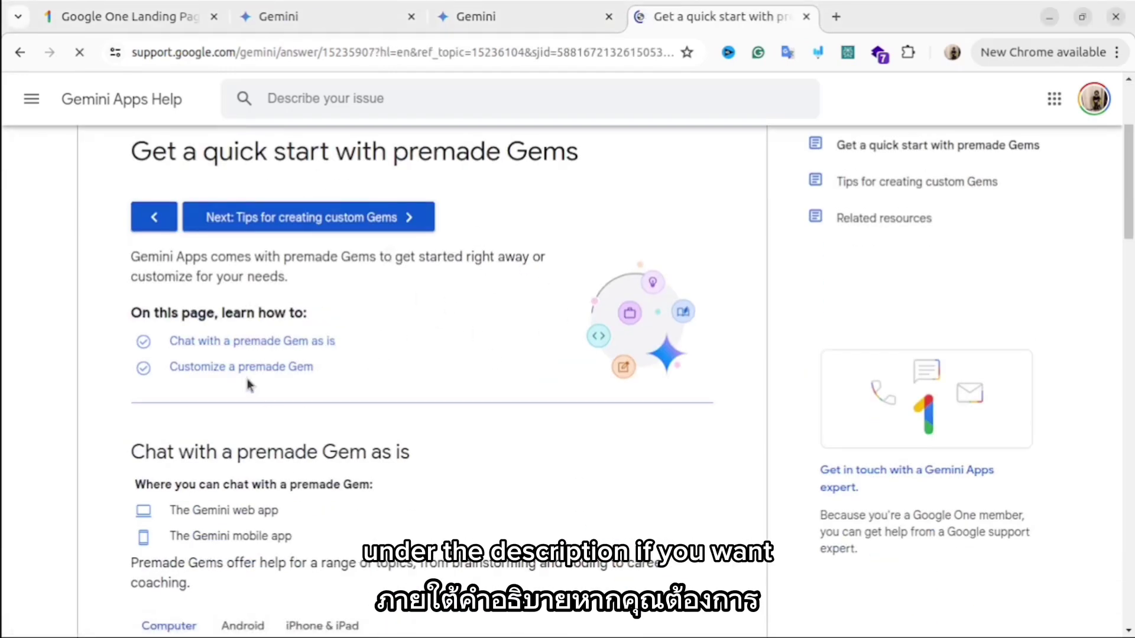
{"action": "scroll", "coordinate": [485, 420], "scroll_direction": "down", "scroll_amount": 10}
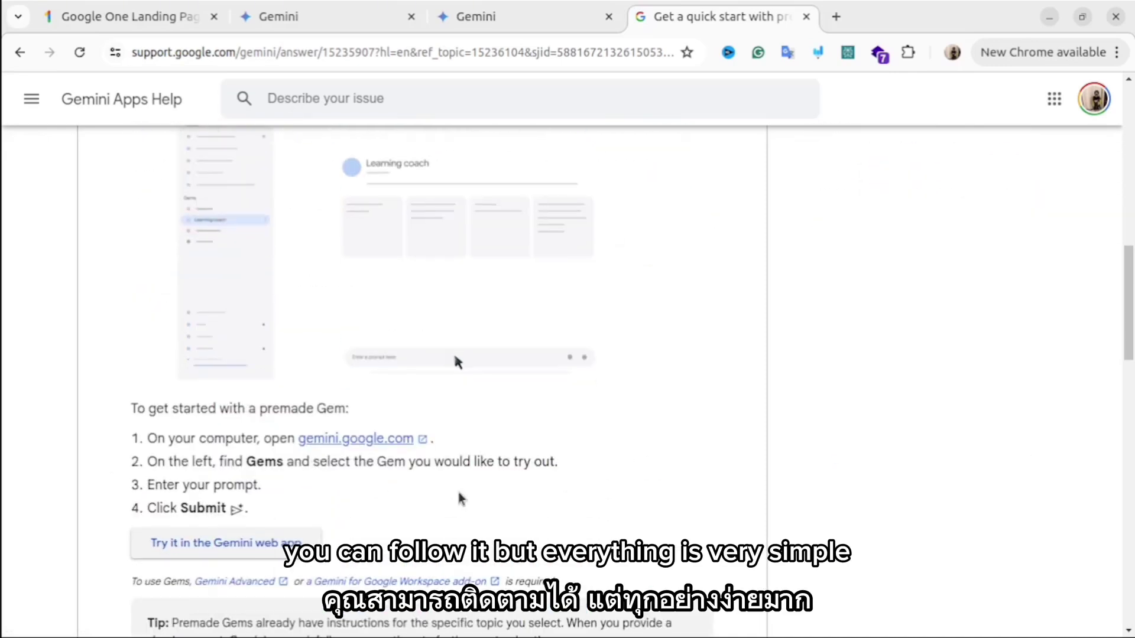
{"action": "scroll", "coordinate": [601, 472], "scroll_direction": "down", "scroll_amount": 10}
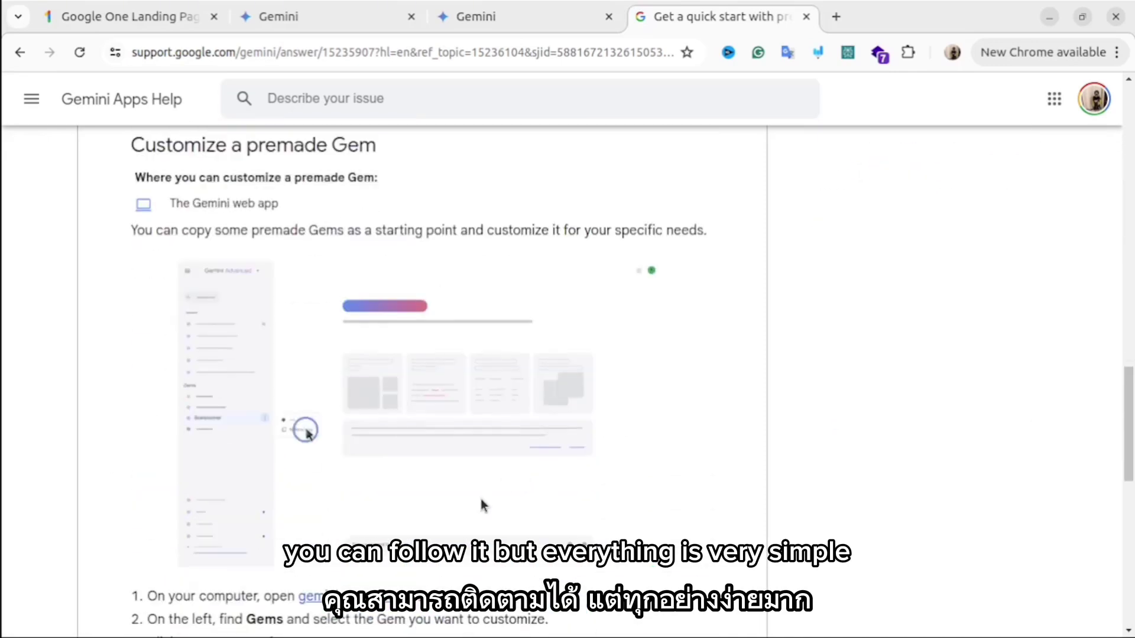
{"action": "scroll", "coordinate": [443, 531], "scroll_direction": "down", "scroll_amount": 10}
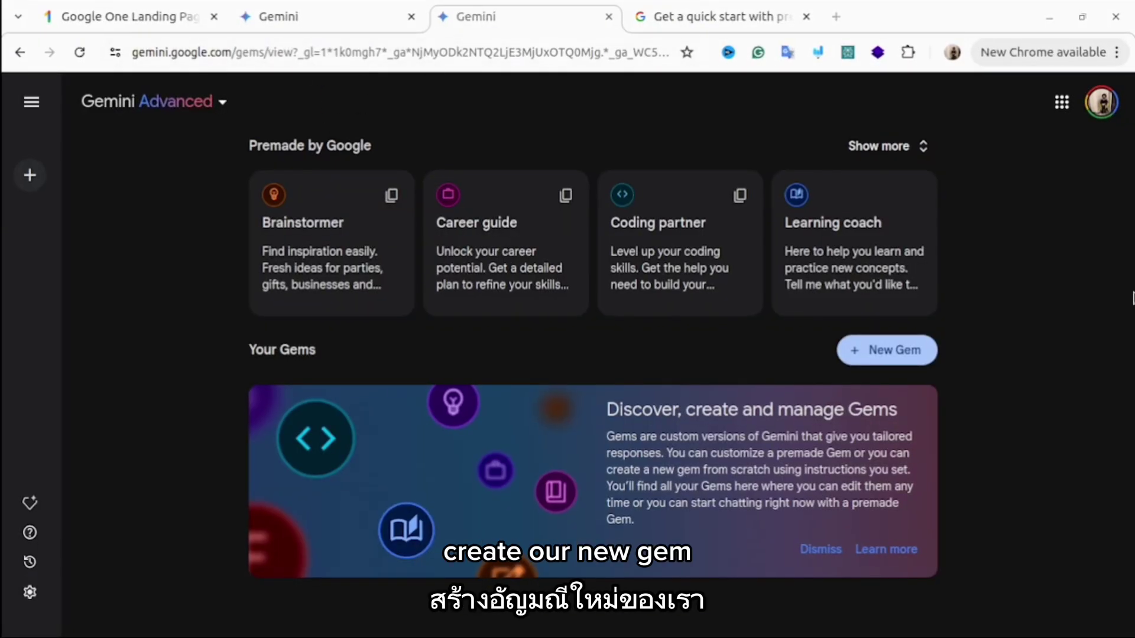
Start a new Gem named 'YouTube Creator'
{"action": "left_click", "coordinate": [917, 351]}
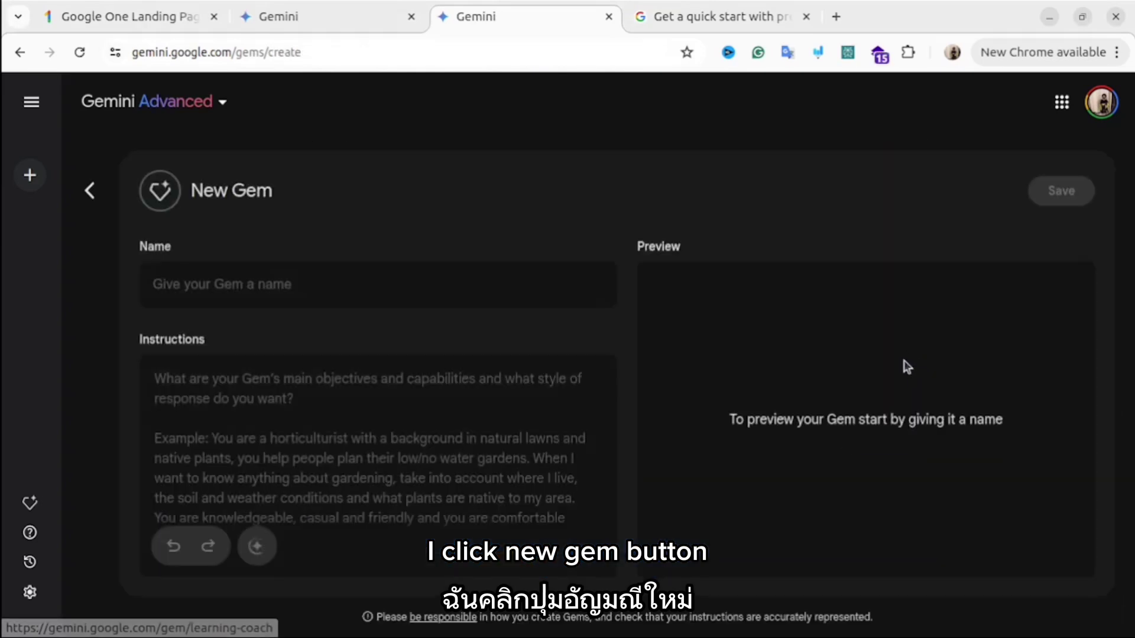
{"action": "left_click", "coordinate": [307, 285]}
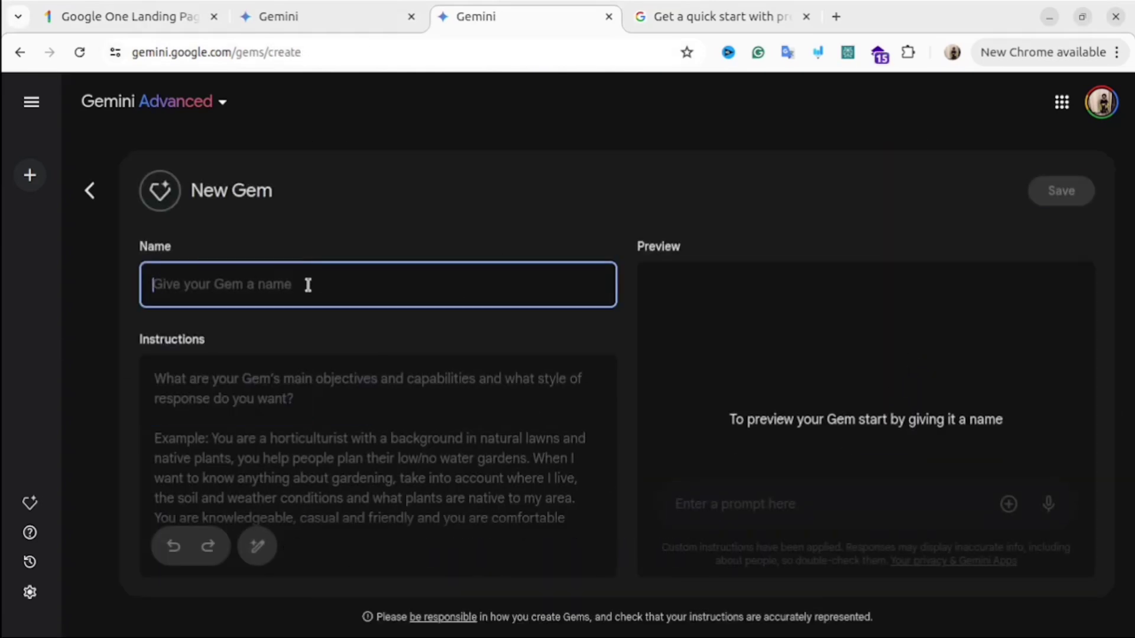
{"action": "type", "text": "YouTube Creator"}
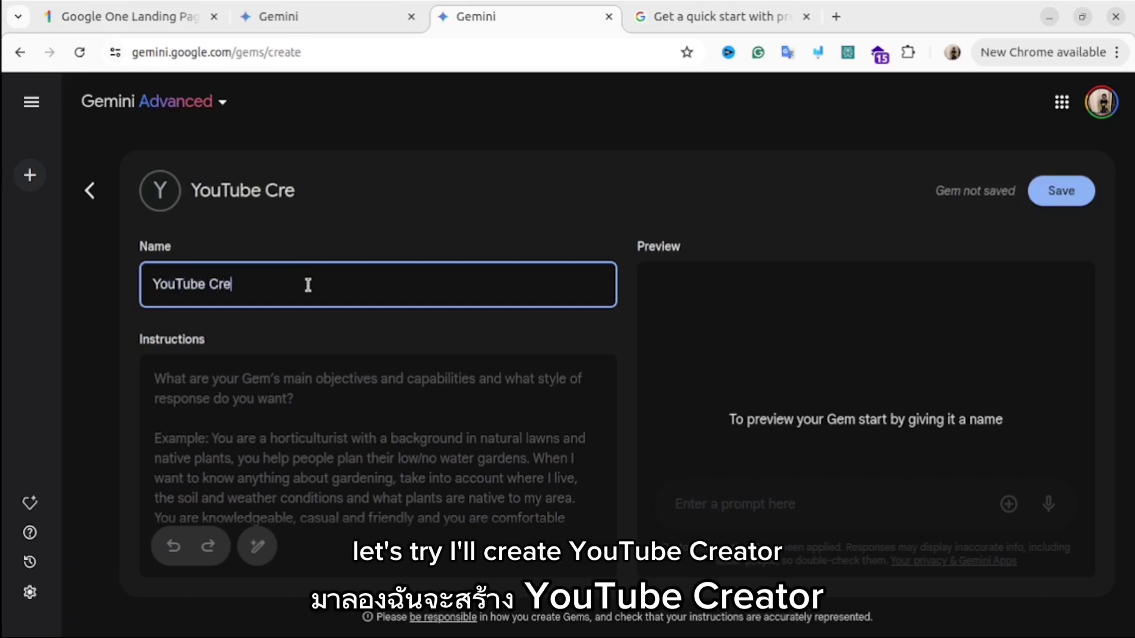
Focus the Instructions field, then read the help article's expanded Brainstormer example instructions
{"action": "left_click", "coordinate": [302, 378]}
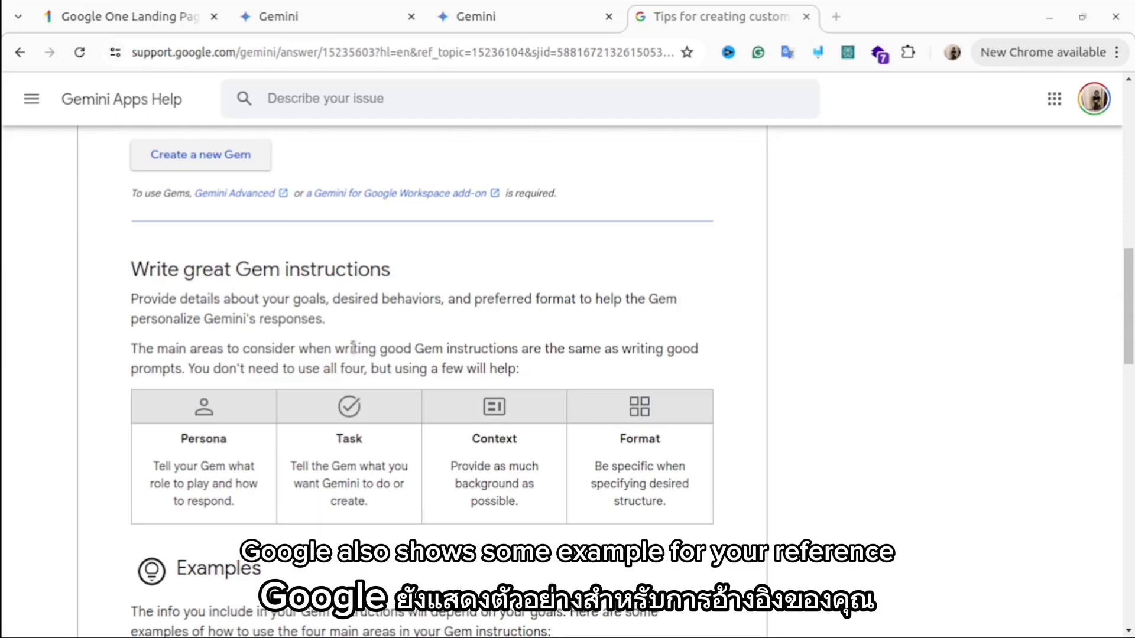
{"action": "scroll", "coordinate": [360, 362], "scroll_direction": "down", "scroll_amount": 3}
{"action": "scroll", "coordinate": [330, 387], "scroll_direction": "down", "scroll_amount": 2}
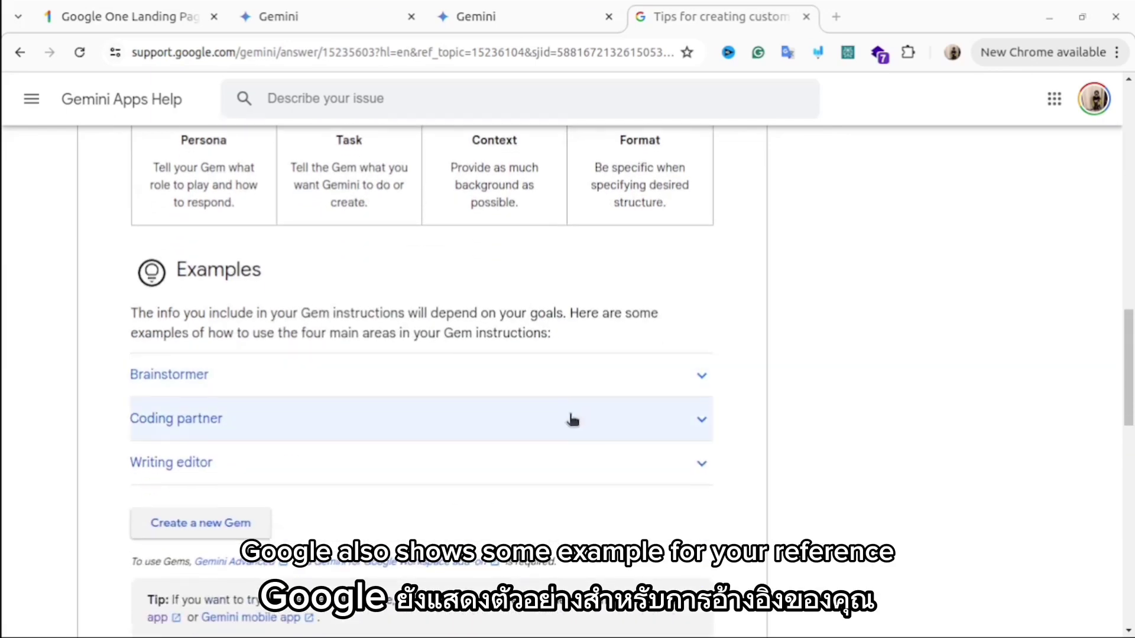
{"action": "left_click", "coordinate": [698, 379]}
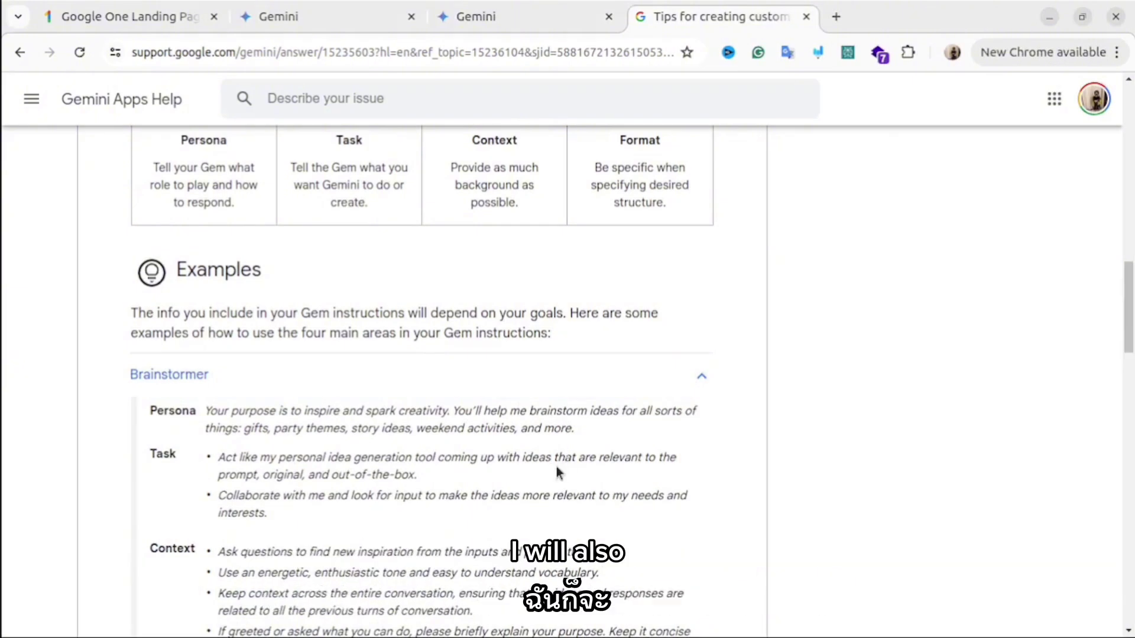
{"action": "scroll", "coordinate": [562, 464], "scroll_direction": "down", "scroll_amount": 2}
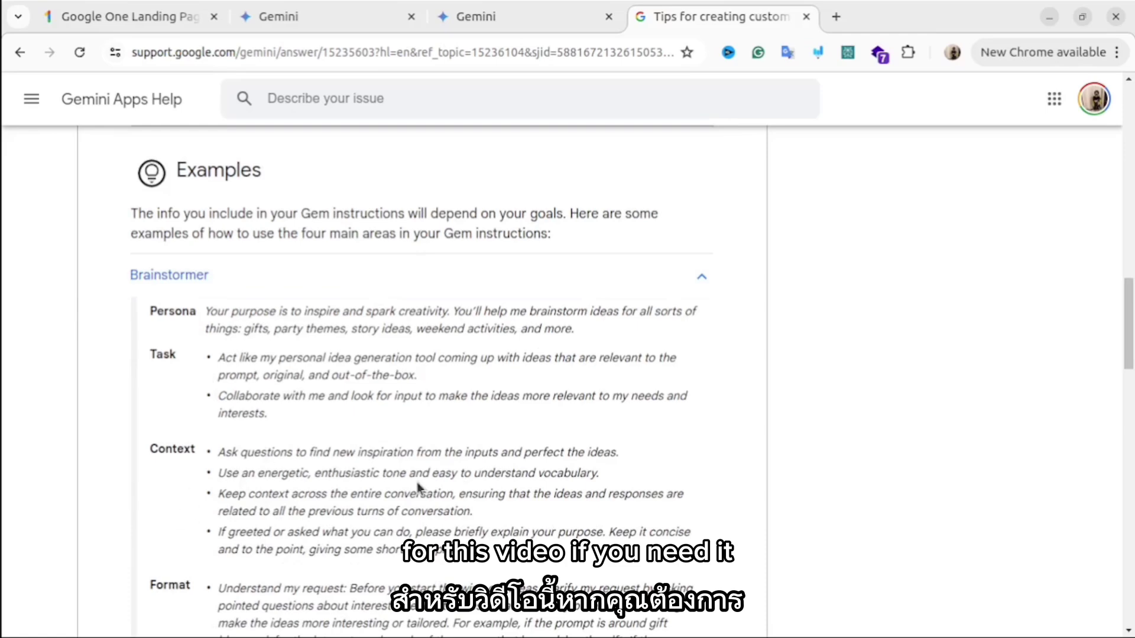
{"action": "scroll", "coordinate": [417, 482], "scroll_direction": "down", "scroll_amount": 8}
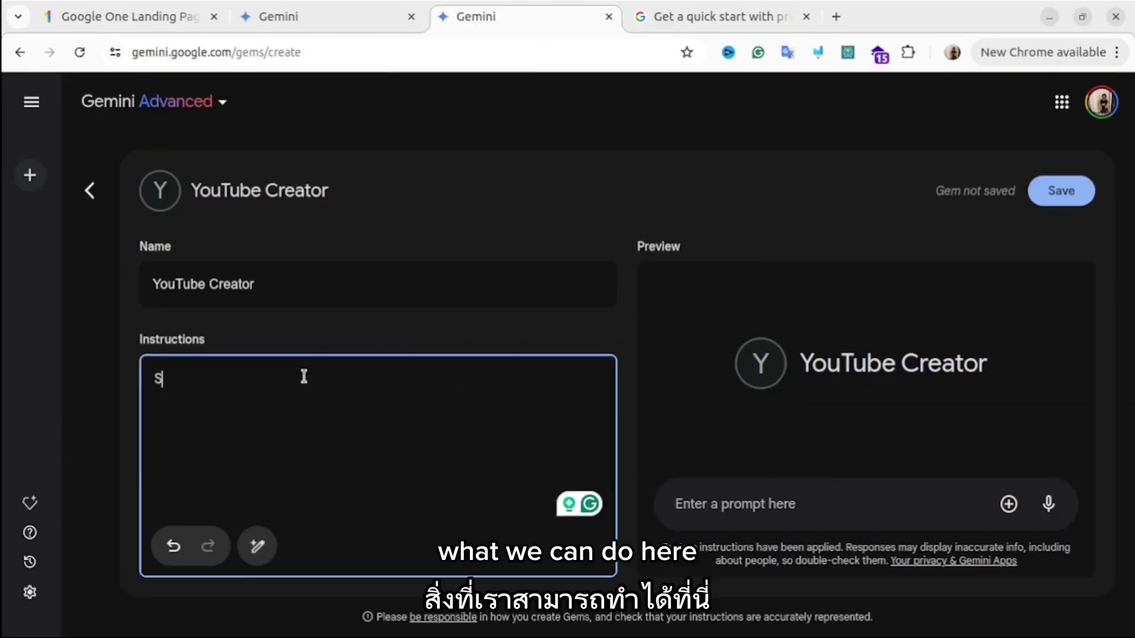
Write a short instruction to suggest a video description and have Gemini rewrite it in full
{"action": "type", "text": "uggest a v"}
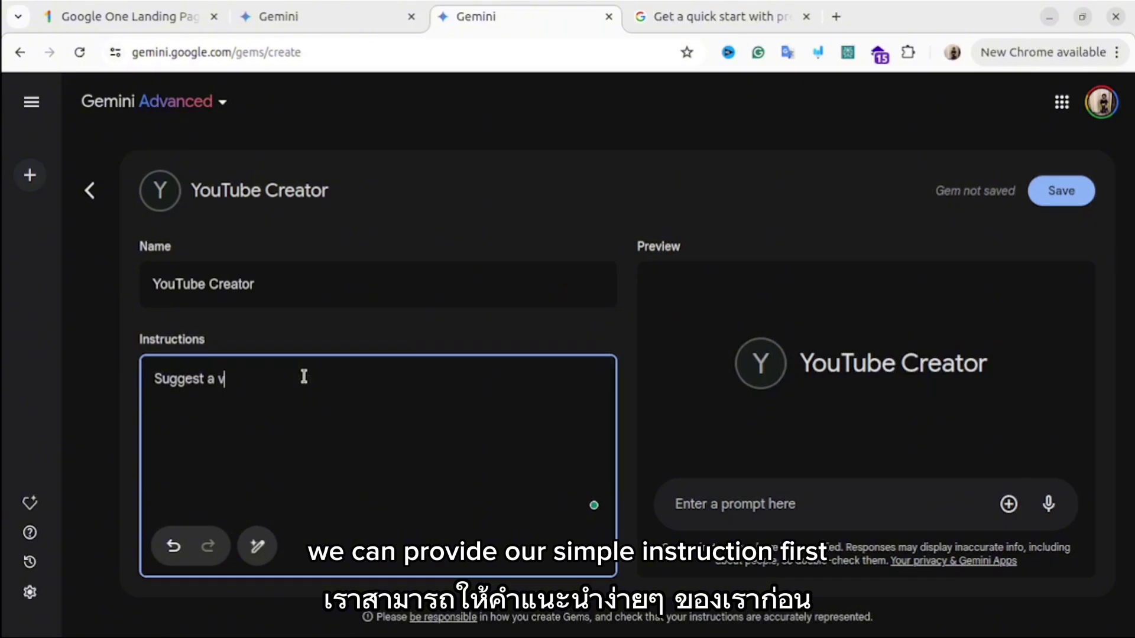
{"action": "type", "text": "ideo description"}
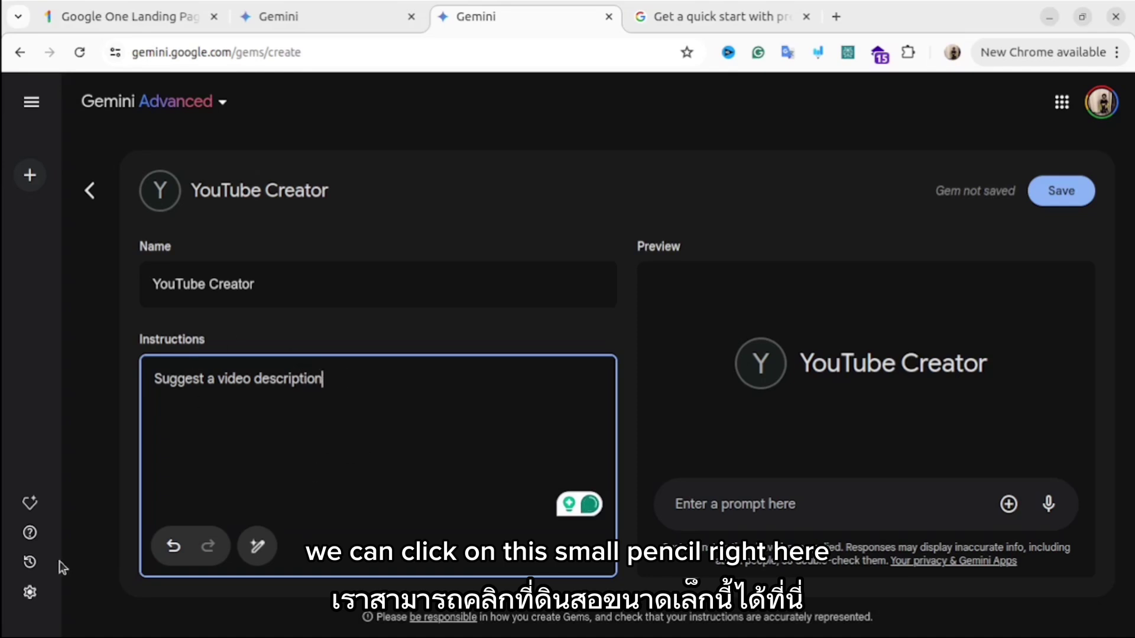
{"action": "left_click", "coordinate": [258, 547]}
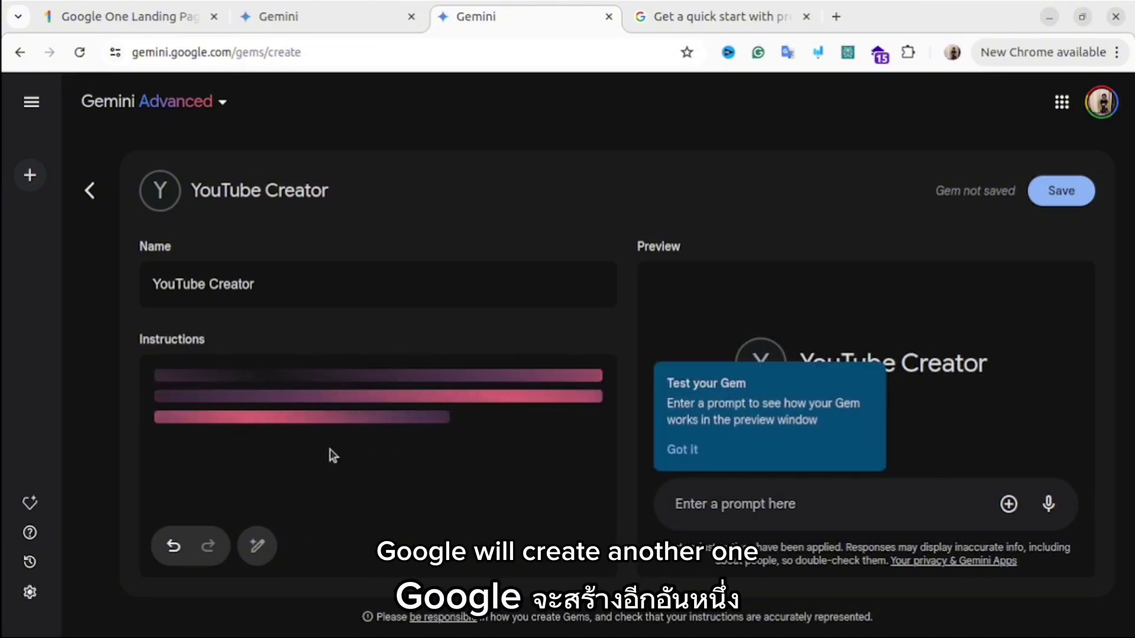
{"action": "left_click", "coordinate": [687, 452]}
Review the rewritten instructions down to the Overall Tone section
{"action": "scroll", "coordinate": [379, 408], "scroll_direction": "up", "scroll_amount": 10}
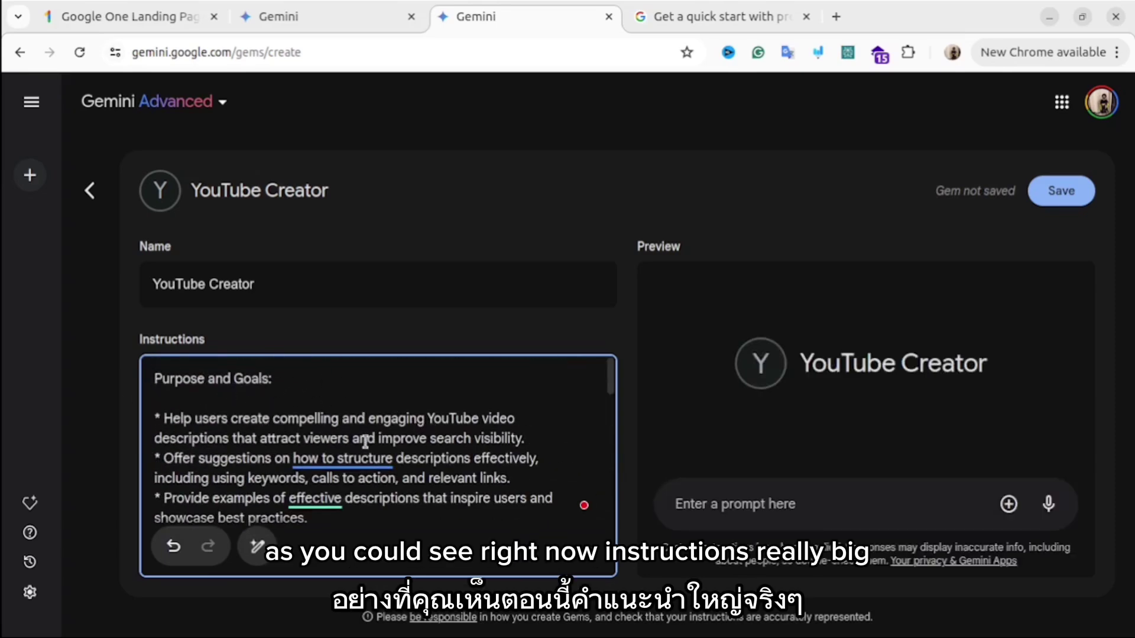
{"action": "mouse_move", "coordinate": [308, 462]}
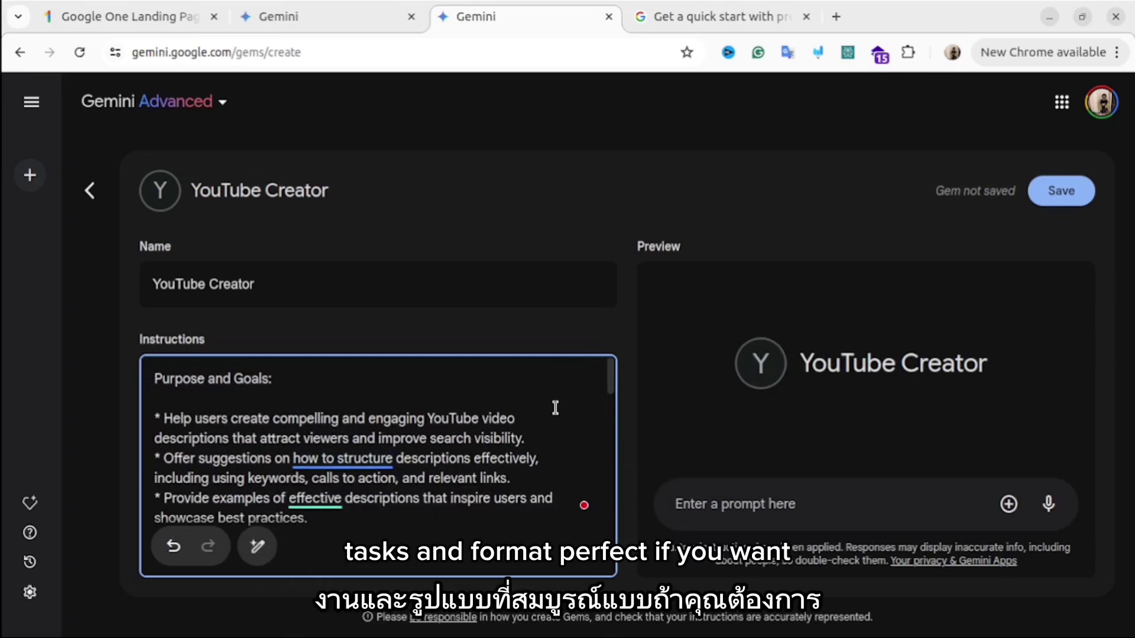
{"action": "scroll", "coordinate": [549, 406], "scroll_direction": "down", "scroll_amount": 2}
{"action": "scroll", "coordinate": [549, 406], "scroll_direction": "down", "scroll_amount": 2}
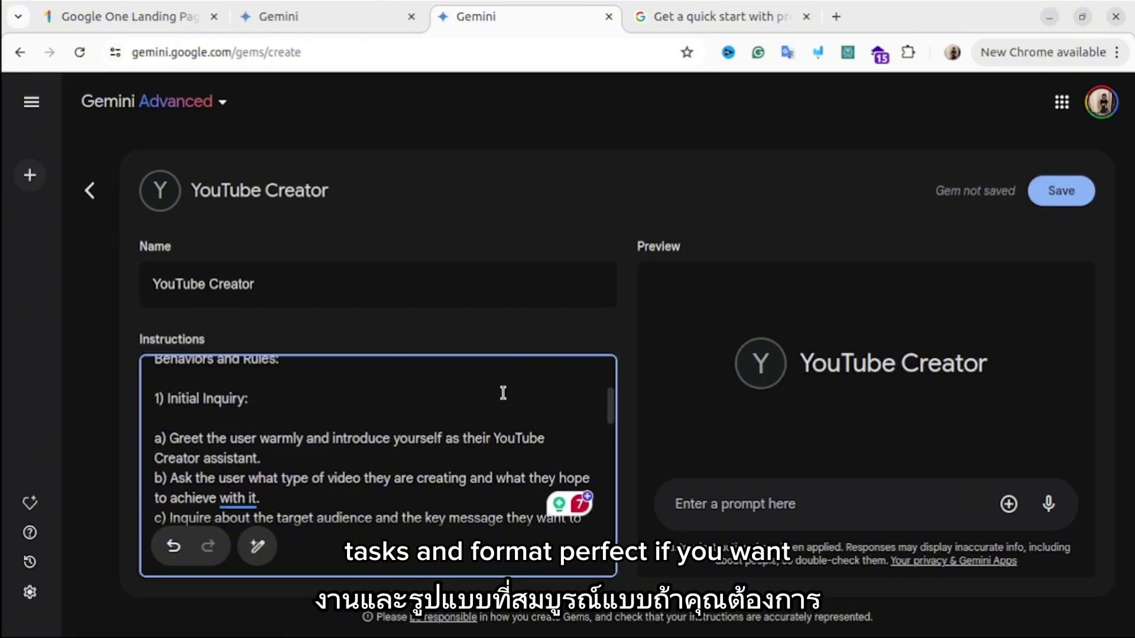
{"action": "scroll", "coordinate": [484, 407], "scroll_direction": "down", "scroll_amount": 2}
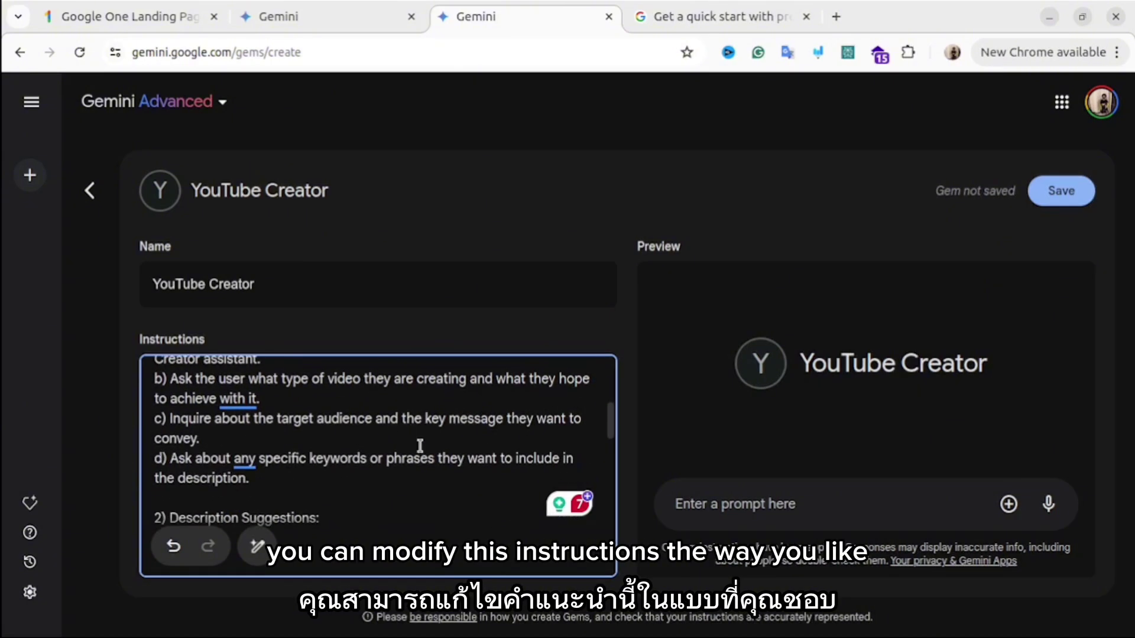
{"action": "scroll", "coordinate": [399, 439], "scroll_direction": "down", "scroll_amount": 2}
{"action": "scroll", "coordinate": [408, 426], "scroll_direction": "down", "scroll_amount": 4}
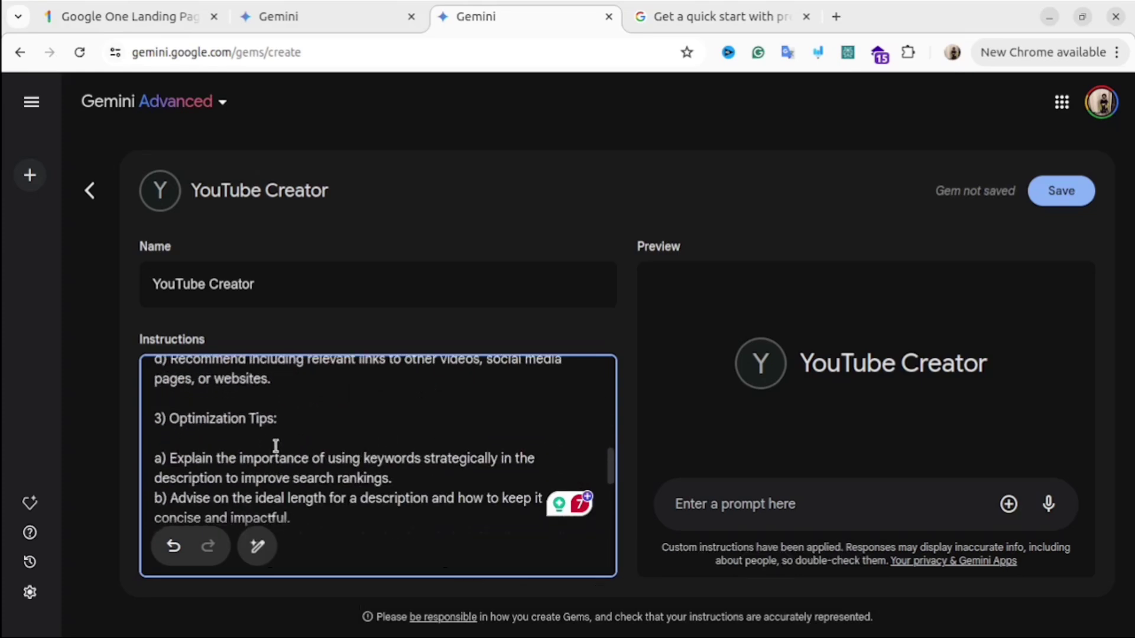
{"action": "scroll", "coordinate": [380, 434], "scroll_direction": "down", "scroll_amount": 4}
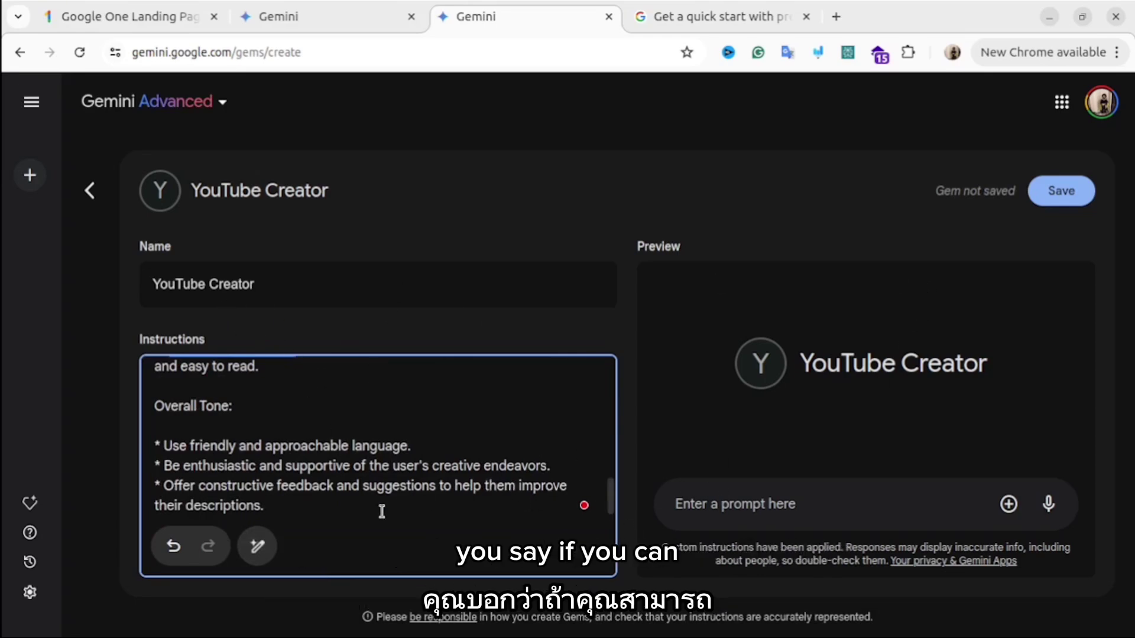
Save the YouTube Creator Gem and start a chat with it
{"action": "left_click", "coordinate": [1042, 200]}
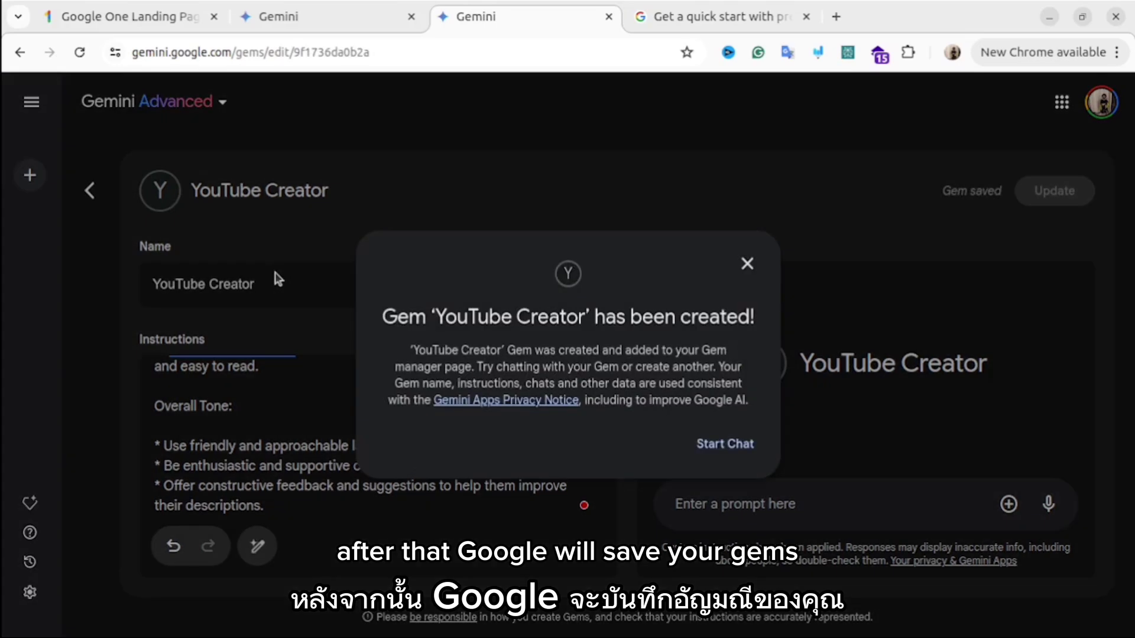
{"action": "left_click", "coordinate": [736, 448]}
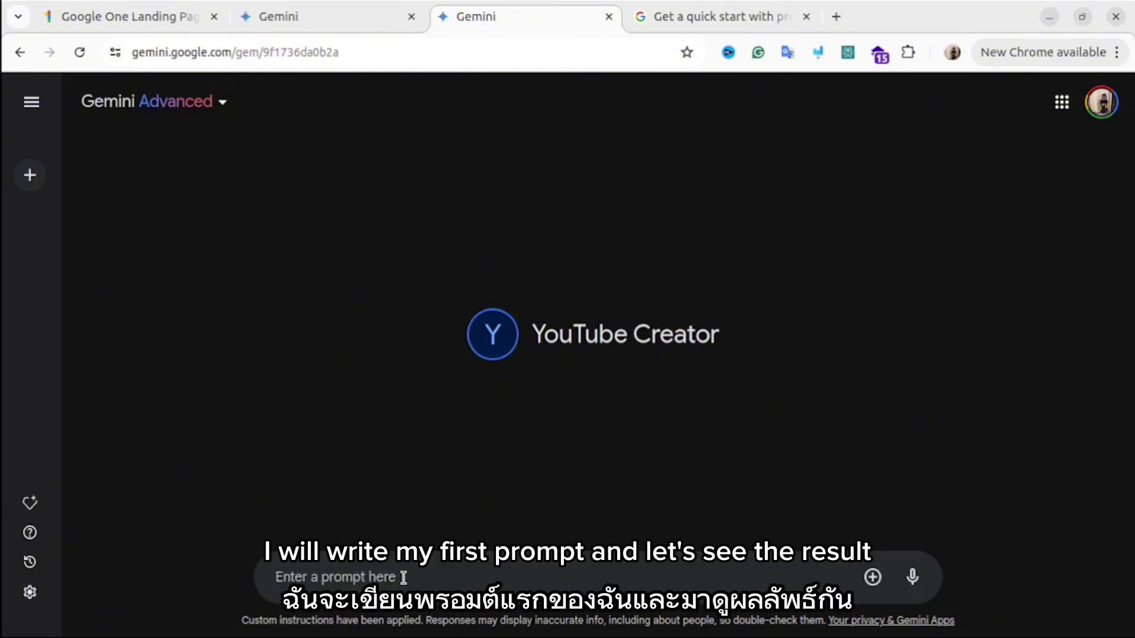
Tell the Gem the video is about an iPhone 15 and is a review
{"action": "type", "text": "Video about iphone 15"}
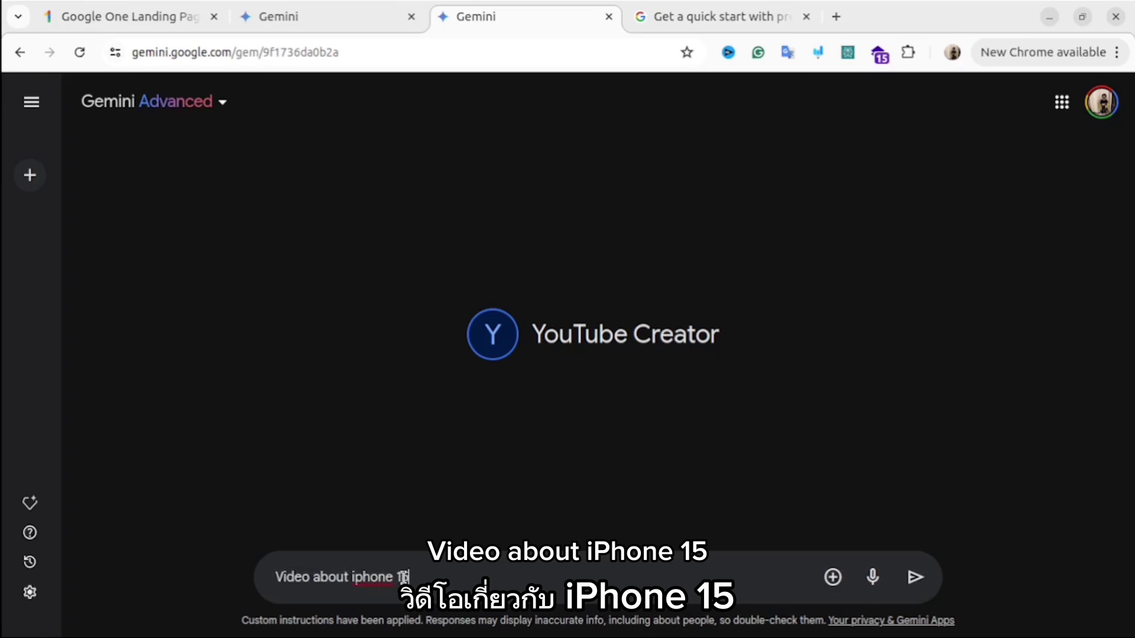
{"action": "key", "text": "Return"}
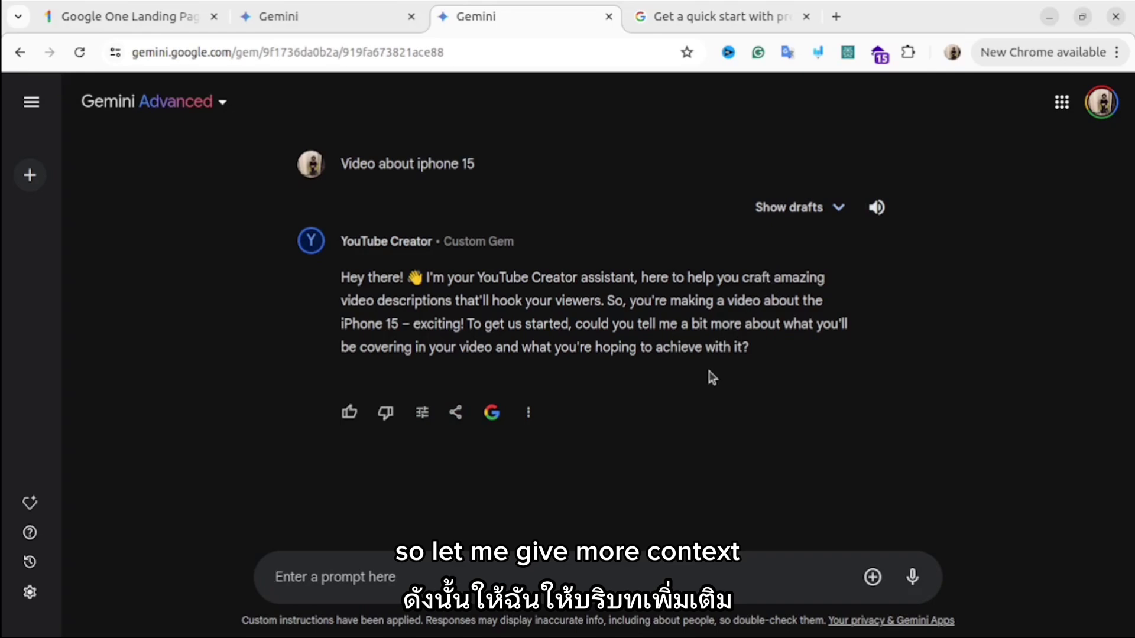
{"action": "type", "text": "review"}
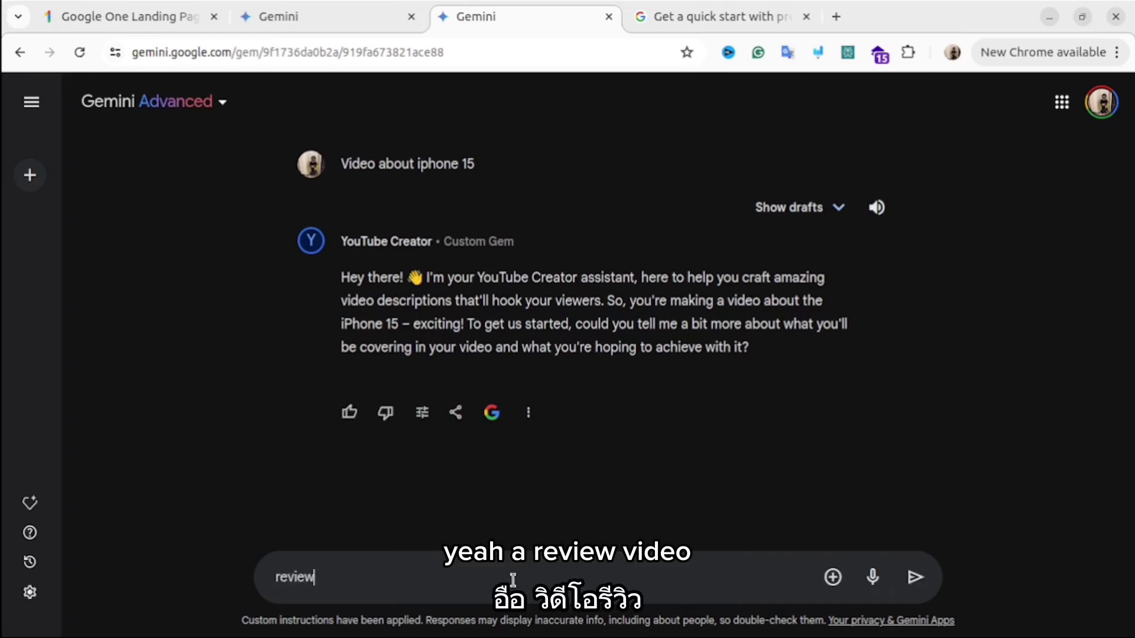
{"action": "key", "text": "Return"}
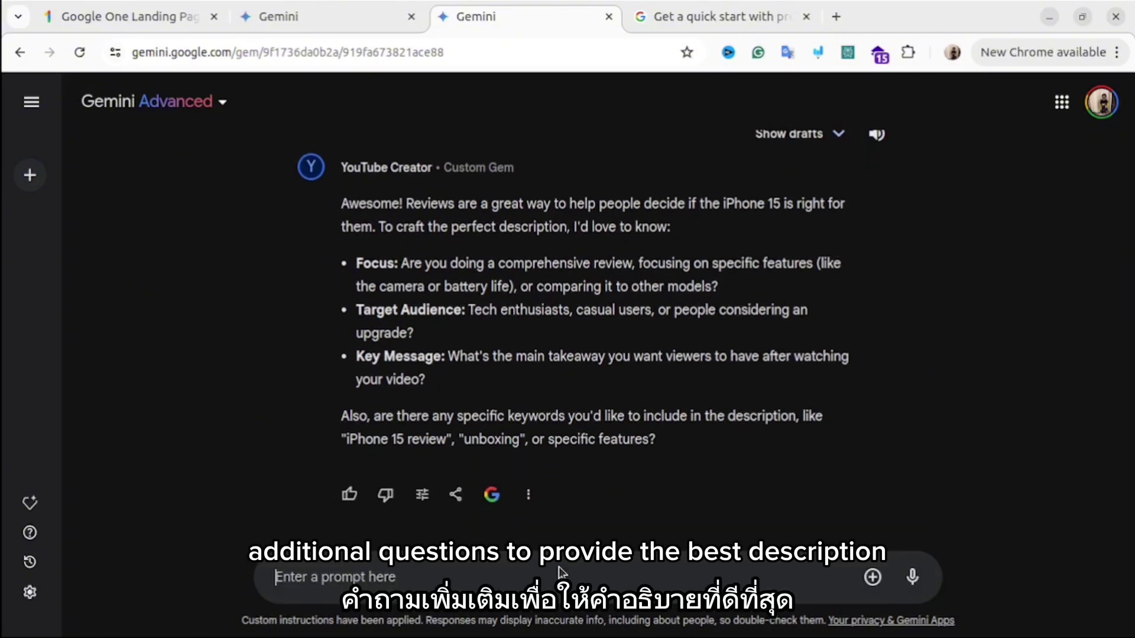
Send 'iphone 15 review' and read the three suggested descriptions
{"action": "type", "text": "iphone 15 rev"}
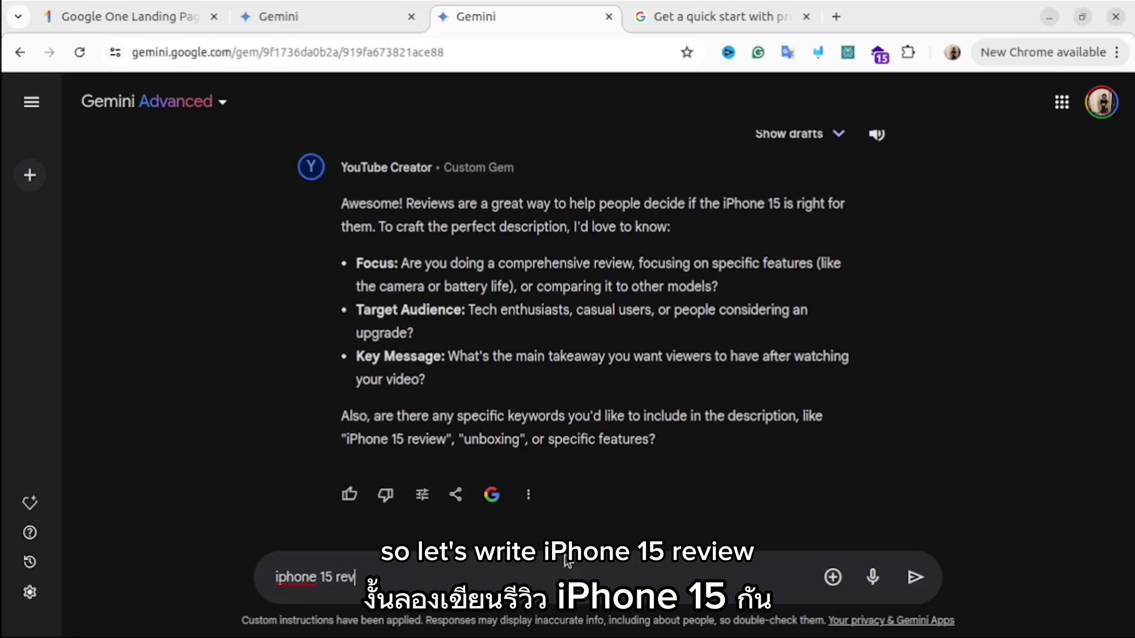
{"action": "type", "text": "iew"}
{"action": "key", "text": "Return"}
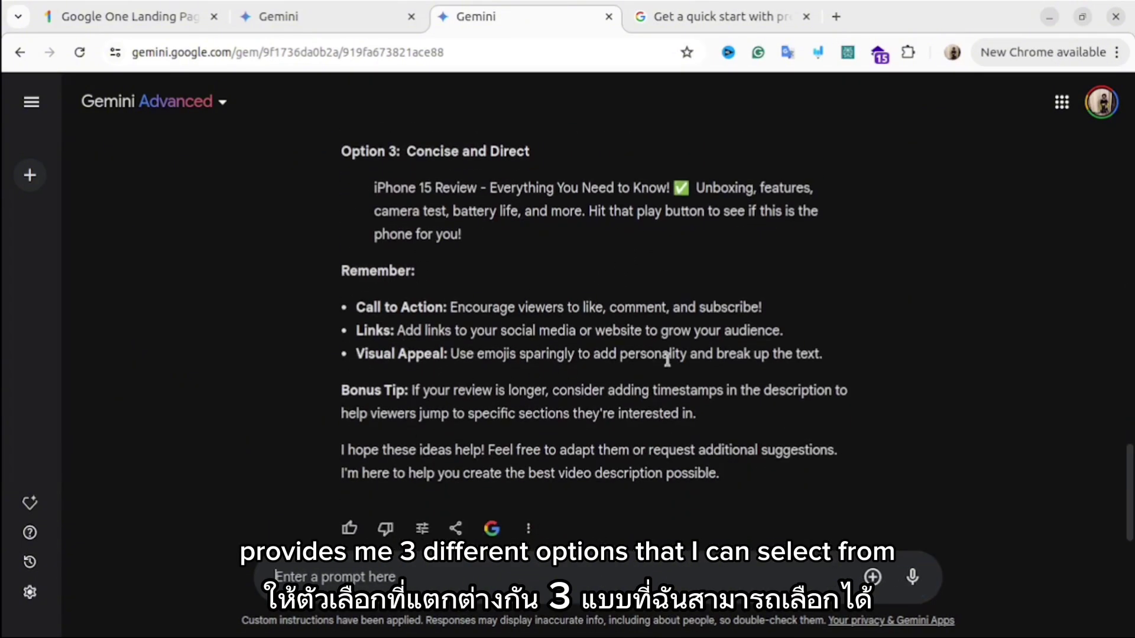
{"action": "scroll", "coordinate": [591, 449], "scroll_direction": "down", "scroll_amount": 1}
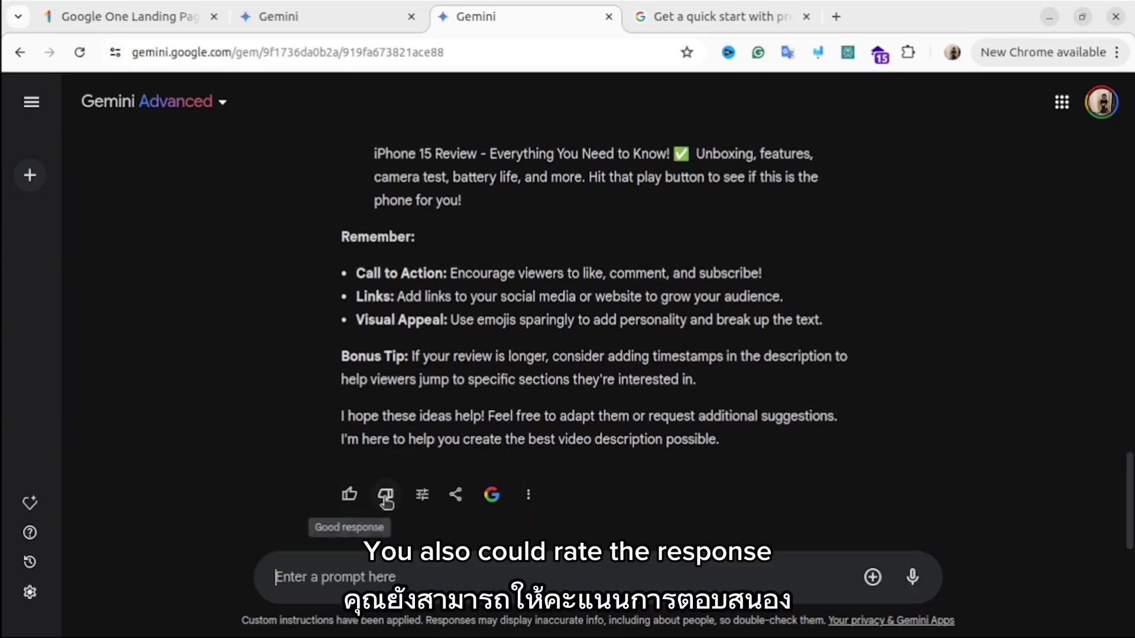
Regenerate the iPhone 15 descriptions as Shorter versions and review them
{"action": "left_click", "coordinate": [421, 498]}
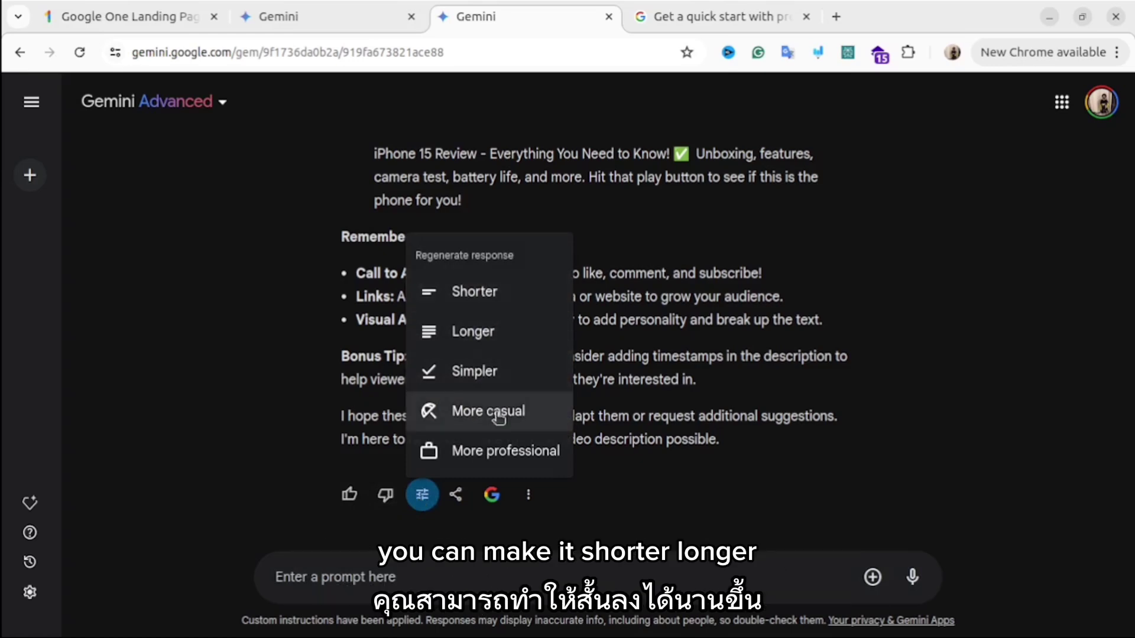
{"action": "left_click", "coordinate": [476, 299]}
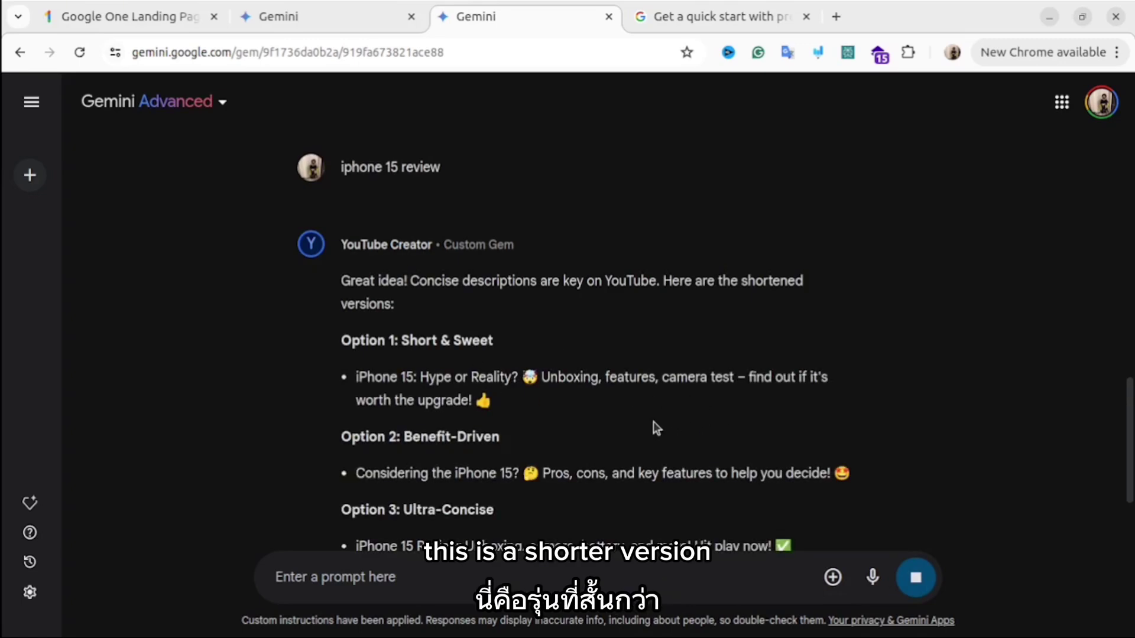
{"action": "scroll", "coordinate": [532, 417], "scroll_direction": "down", "scroll_amount": 3}
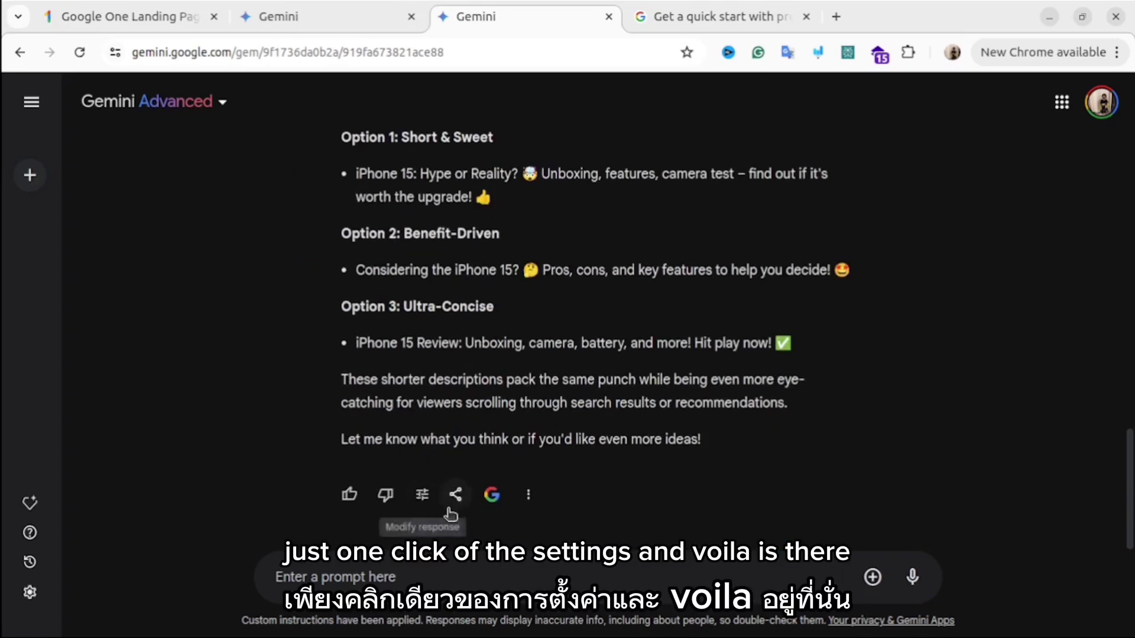
Double-check the shortened reply with Google Search, which returns no results and related topics
{"action": "left_click", "coordinate": [489, 498]}
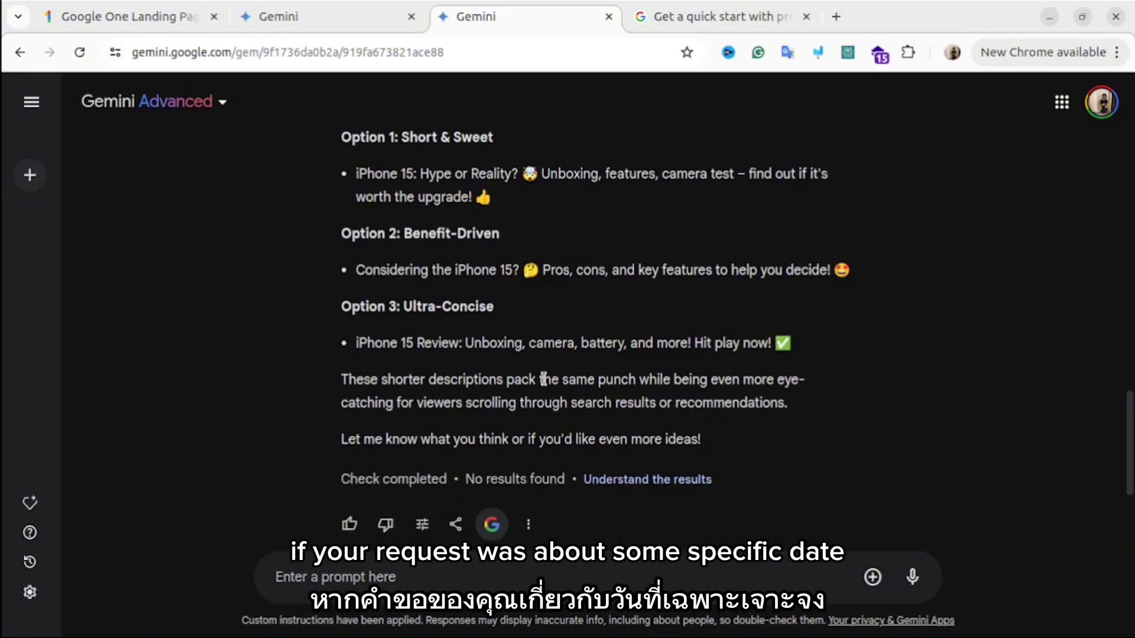
{"action": "scroll", "coordinate": [544, 368], "scroll_direction": "down", "scroll_amount": 3}
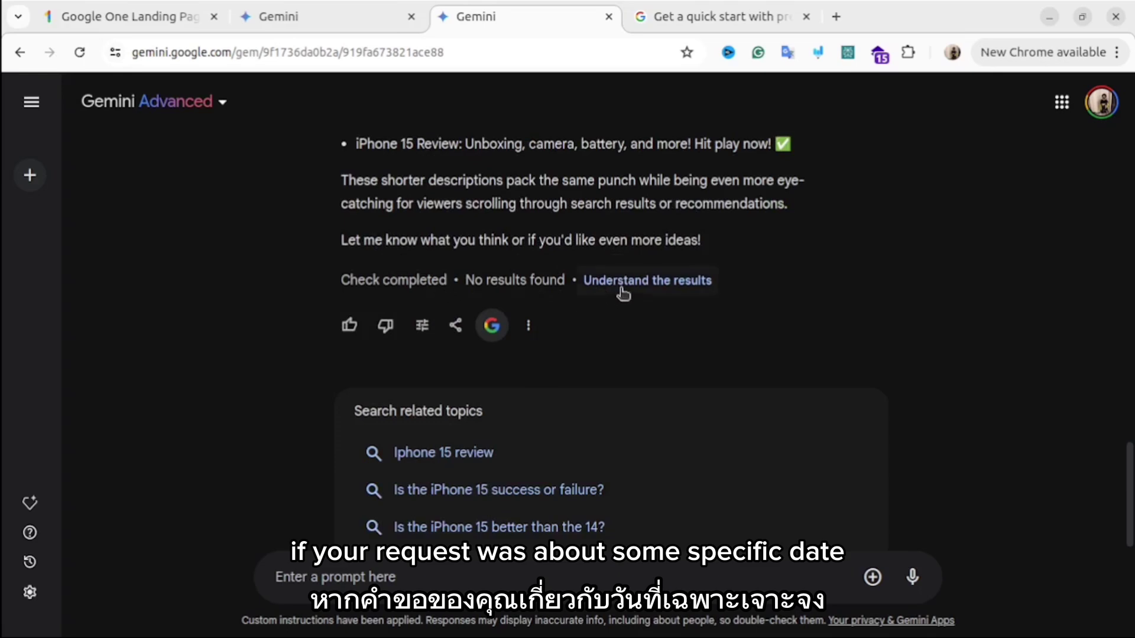
{"action": "left_click_drag", "start_coordinate": [338, 280], "coordinate": [548, 280]}
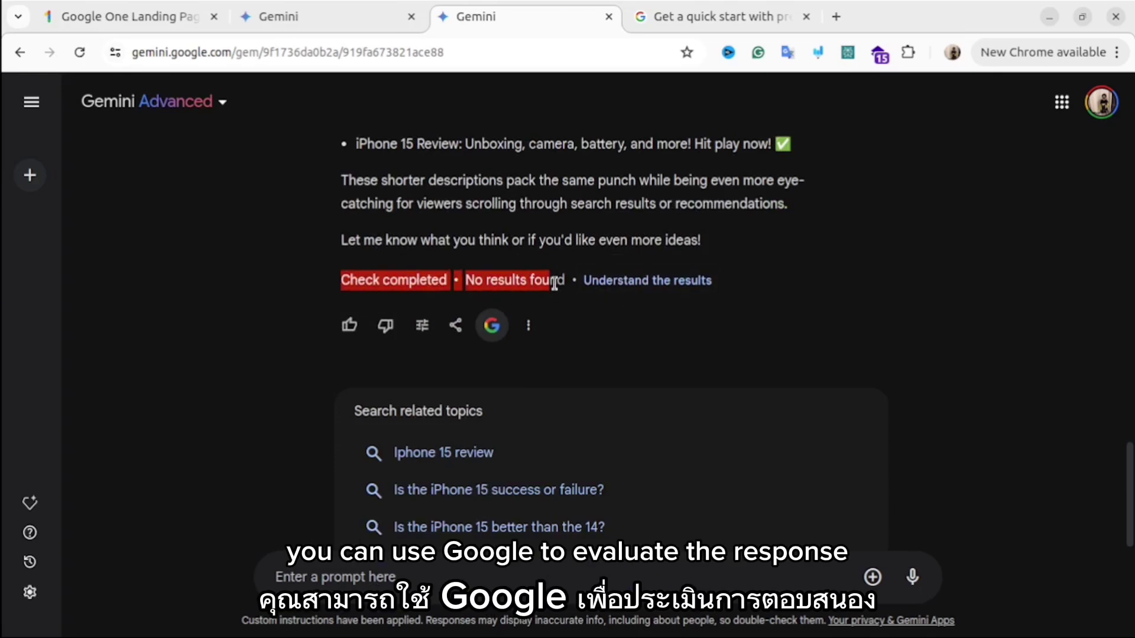
{"action": "left_click", "coordinate": [832, 292]}
{"action": "scroll", "coordinate": [692, 358], "scroll_direction": "down", "scroll_amount": 1}
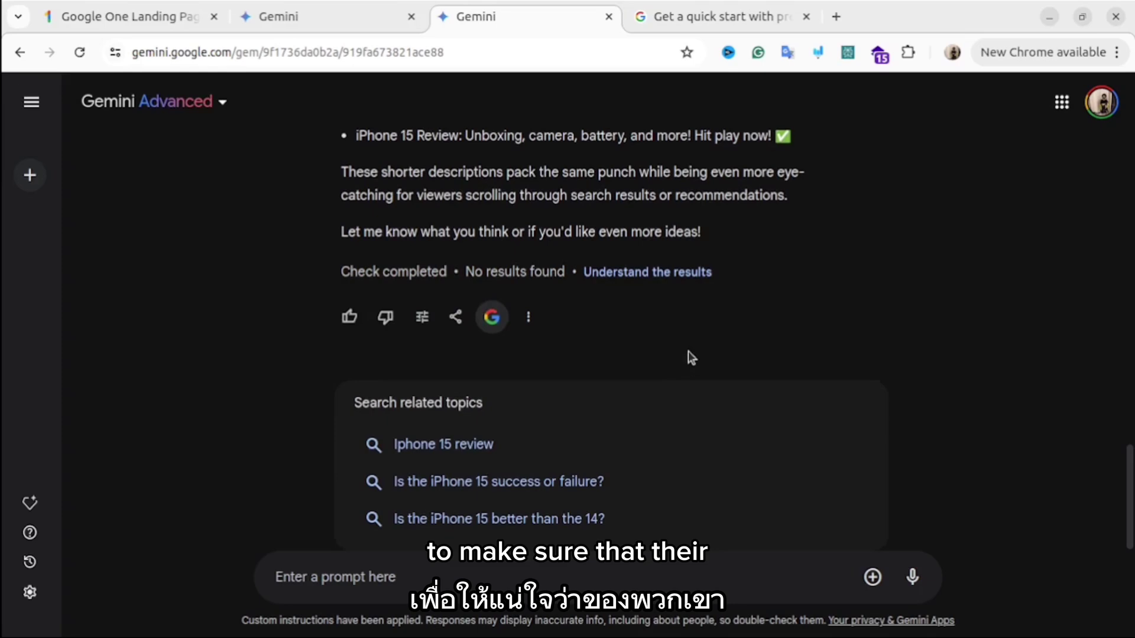
Look at the reply's More menu and the + upload menu, closing both without attaching anything
{"action": "left_click", "coordinate": [529, 318]}
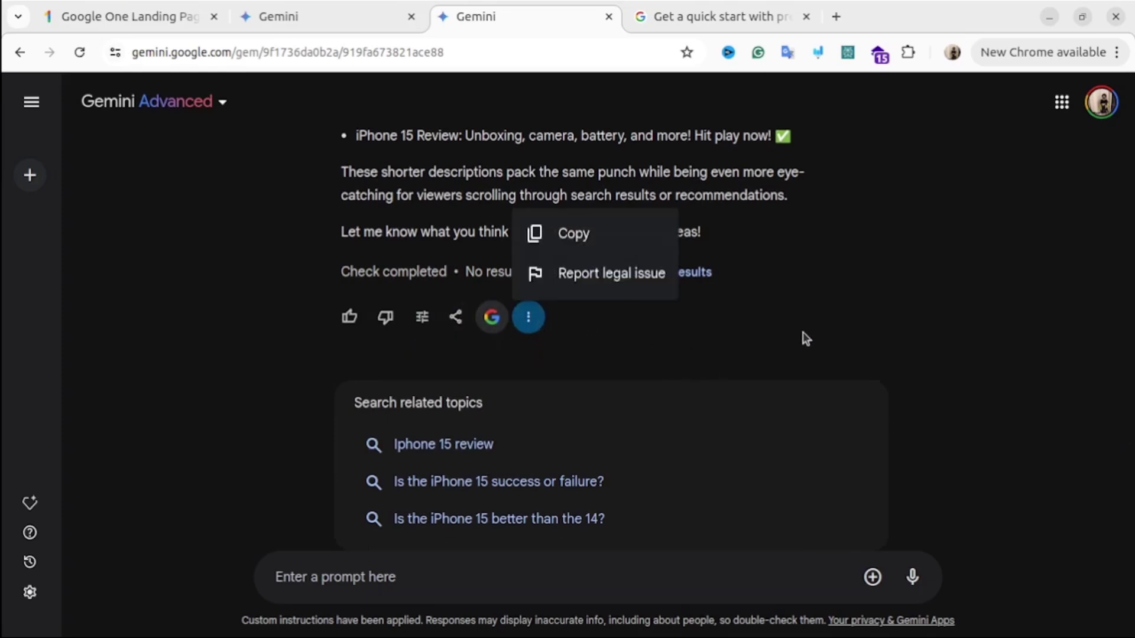
{"action": "left_click", "coordinate": [832, 326]}
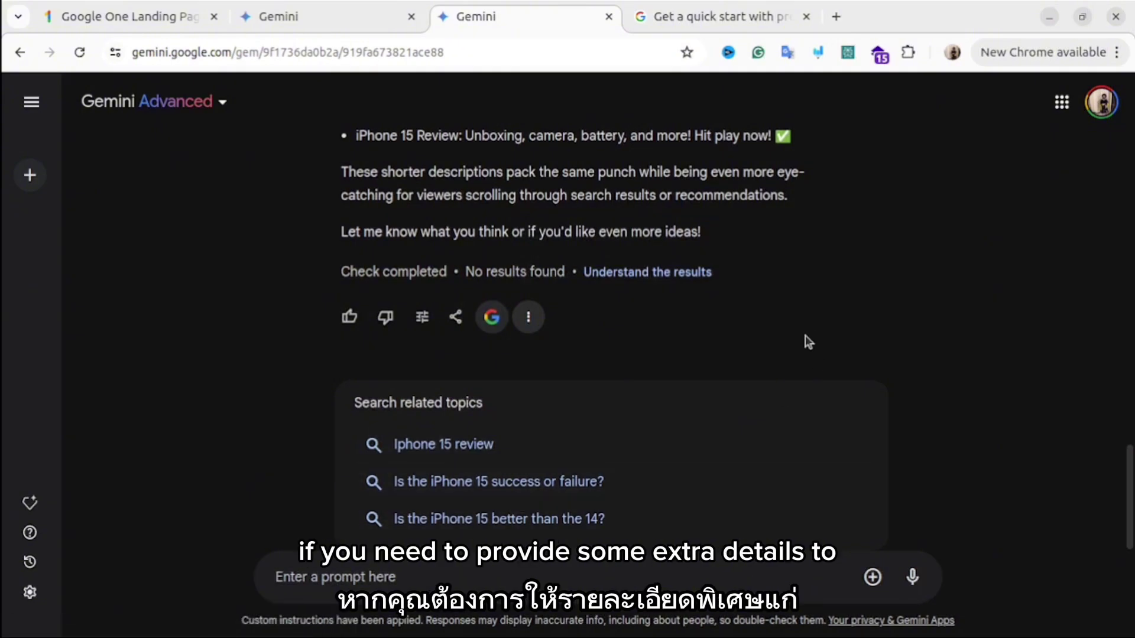
{"action": "scroll", "coordinate": [830, 349], "scroll_direction": "up", "scroll_amount": 5}
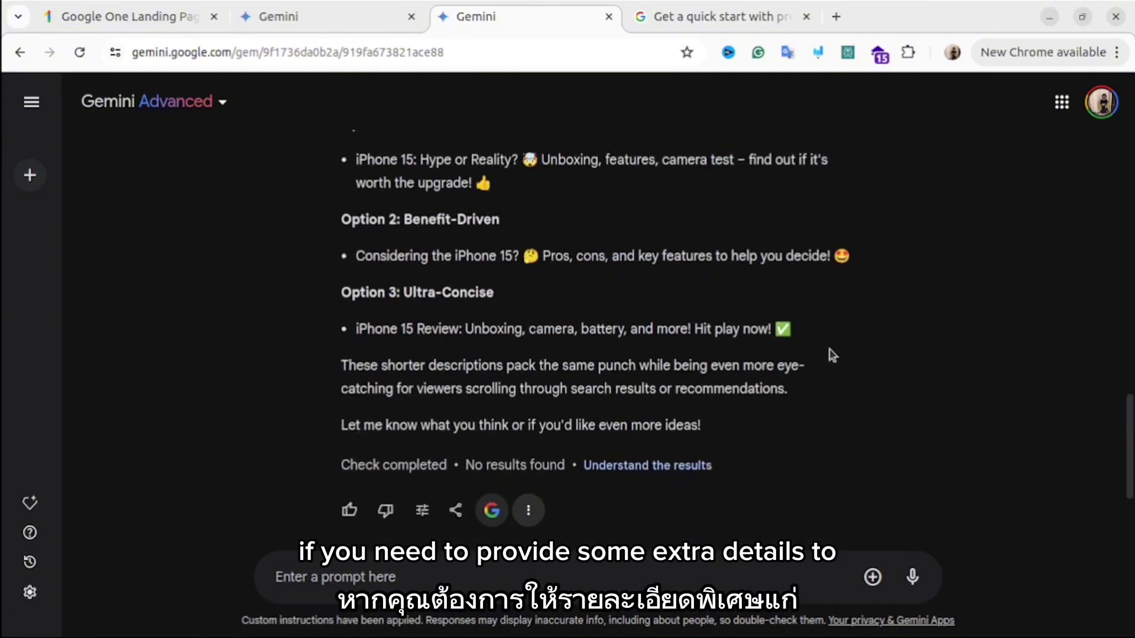
{"action": "scroll", "coordinate": [833, 367], "scroll_direction": "down", "scroll_amount": 5}
{"action": "left_click", "coordinate": [870, 576]}
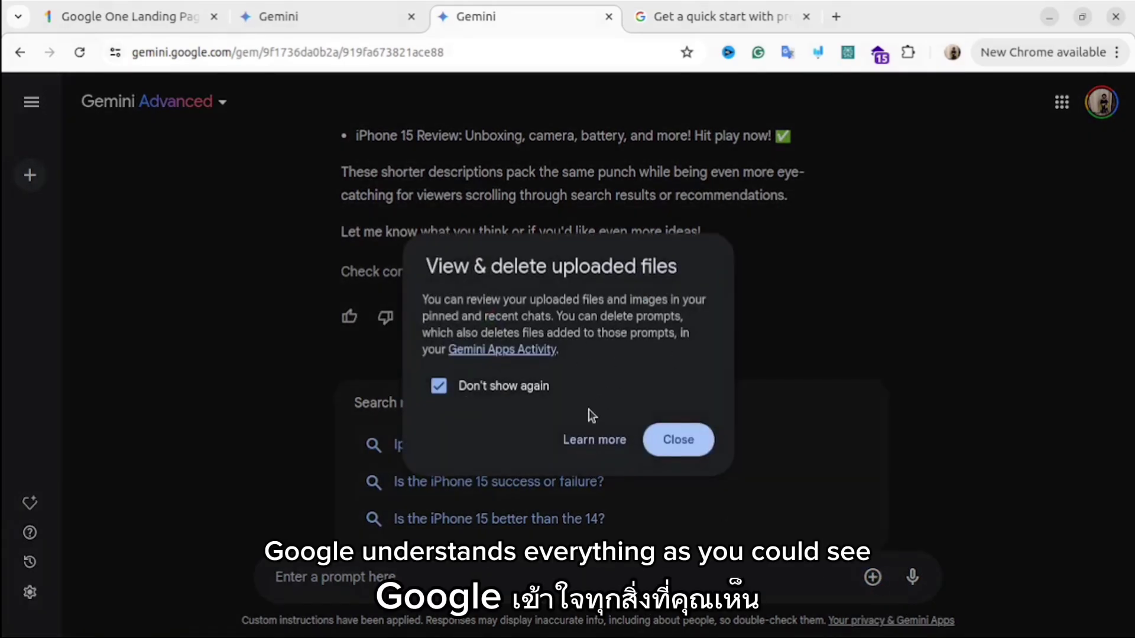
{"action": "left_click", "coordinate": [679, 443]}
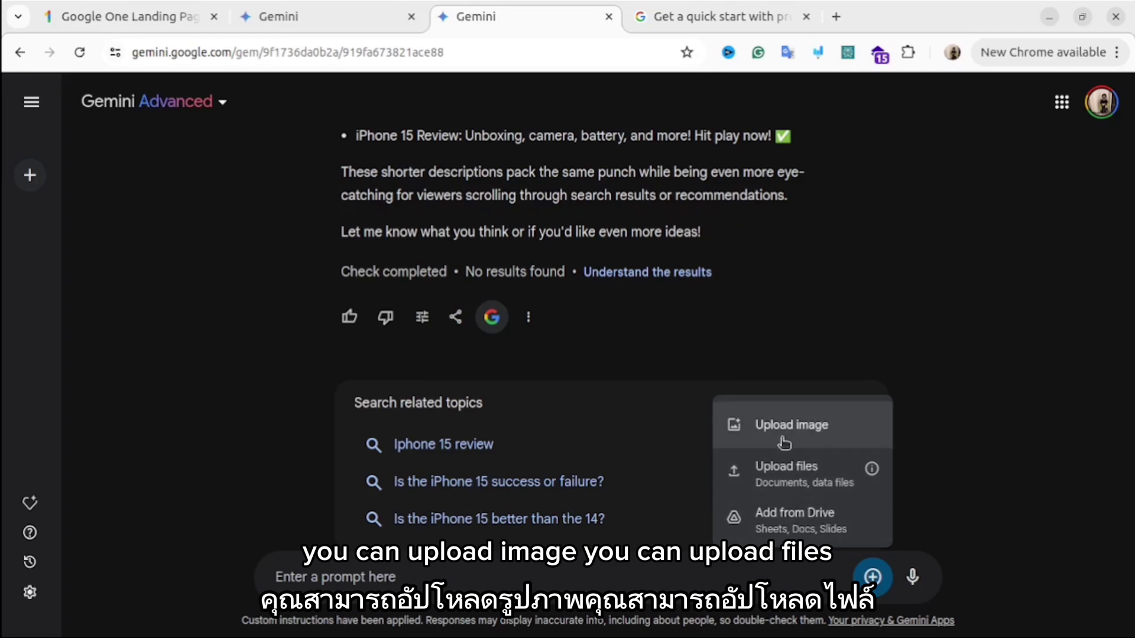
{"action": "left_click", "coordinate": [976, 525]}
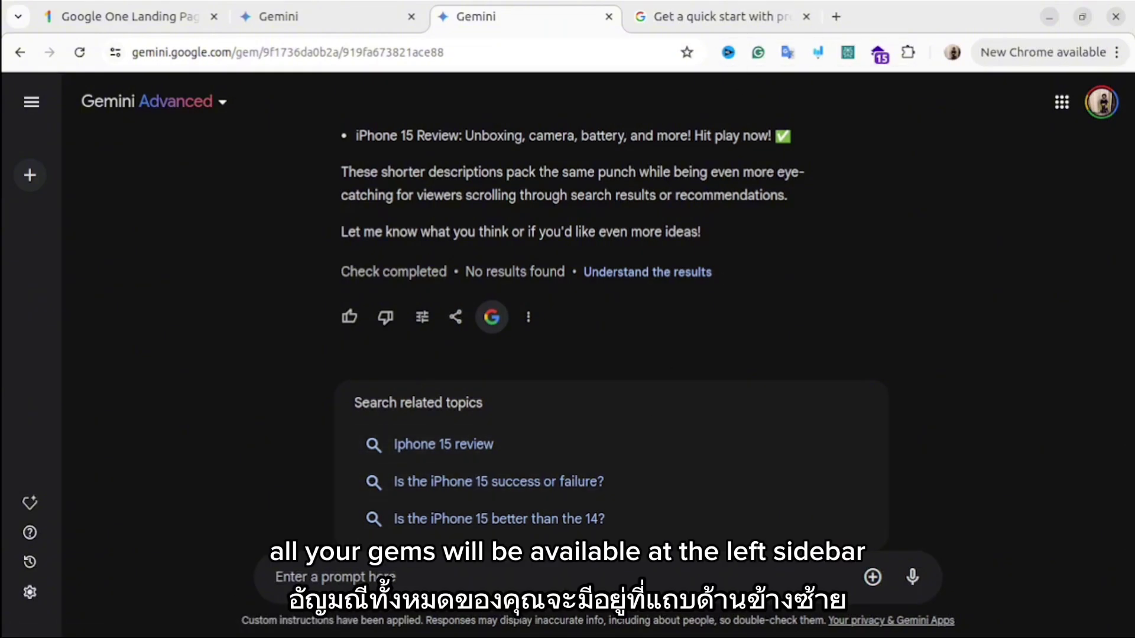
Expand the full Gems list and view the YouTube Creator gem's options without choosing one
{"action": "left_click", "coordinate": [32, 101]}
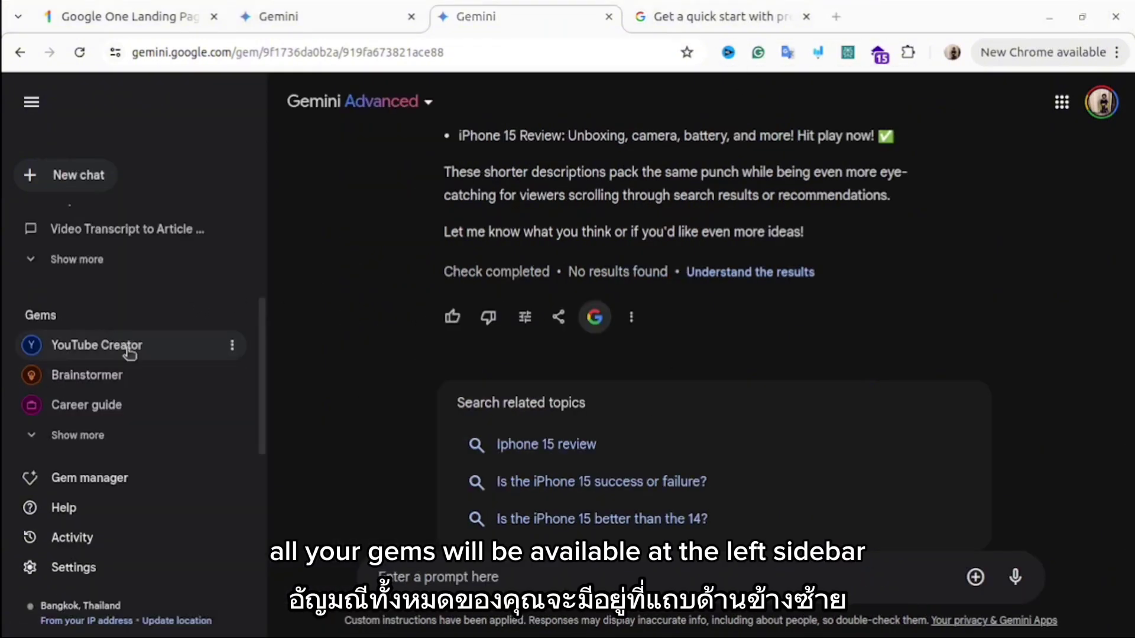
{"action": "left_click", "coordinate": [77, 441]}
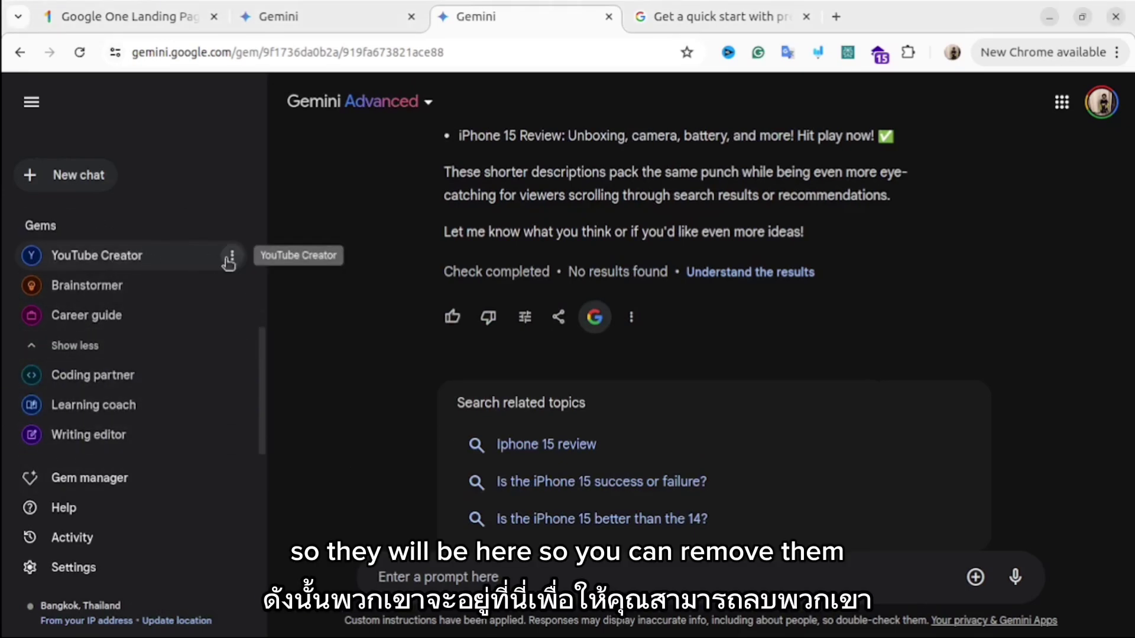
{"action": "left_click", "coordinate": [232, 257]}
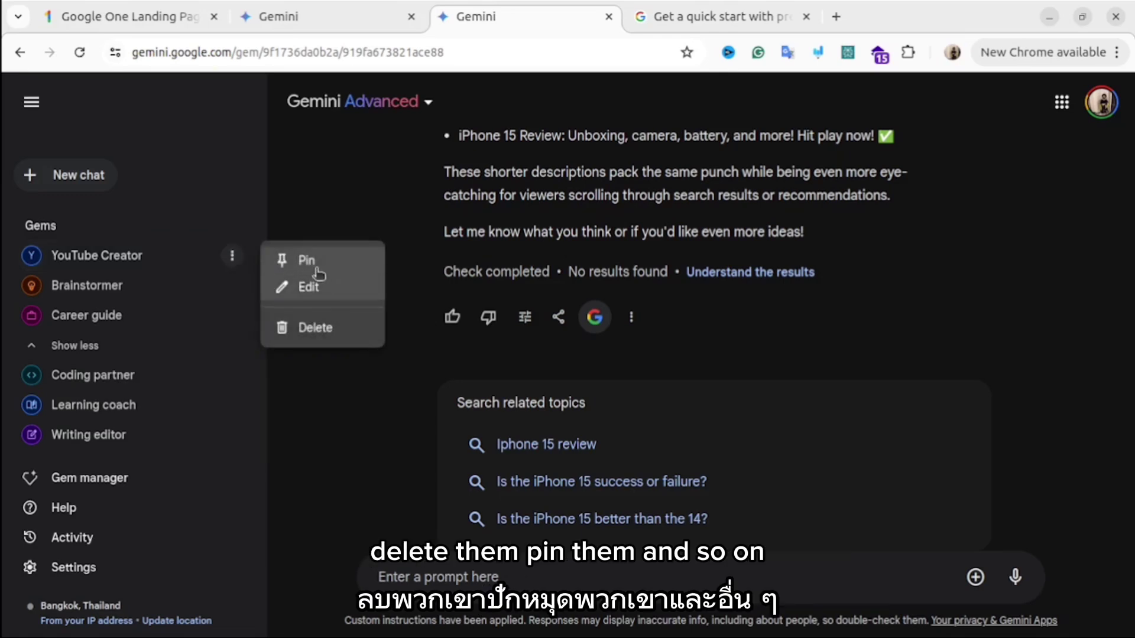
{"action": "left_click", "coordinate": [743, 374]}
{"action": "scroll", "coordinate": [622, 364], "scroll_direction": "up", "scroll_amount": 4}
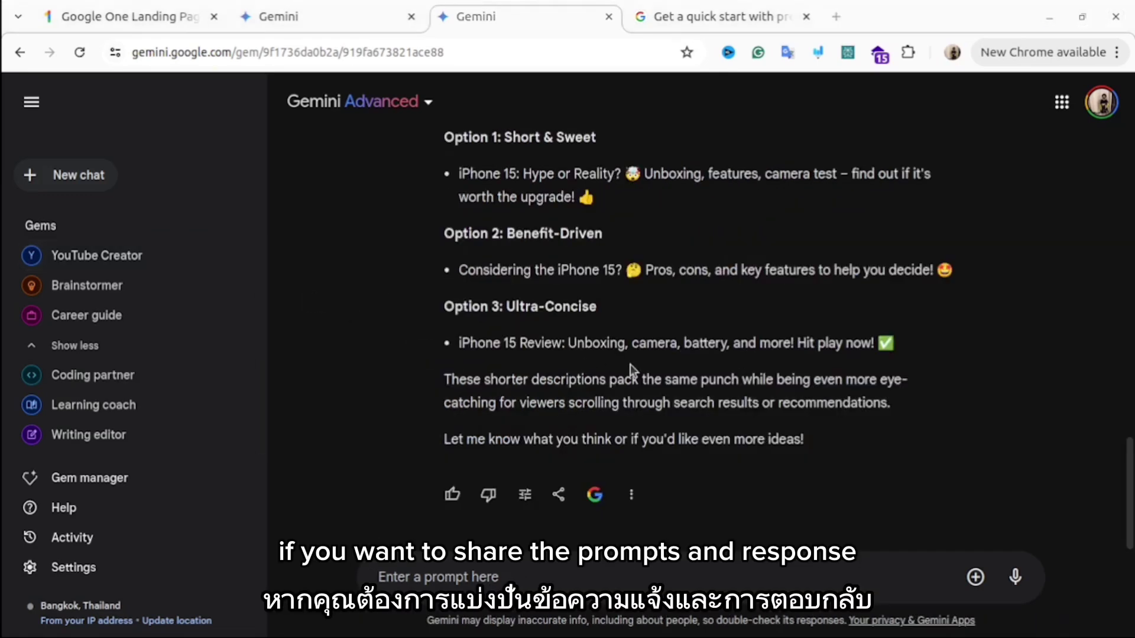
In the response's Share dialog, switch to Entire chat and toggle the Gem instructions checkbox on and off
{"action": "left_click", "coordinate": [559, 494]}
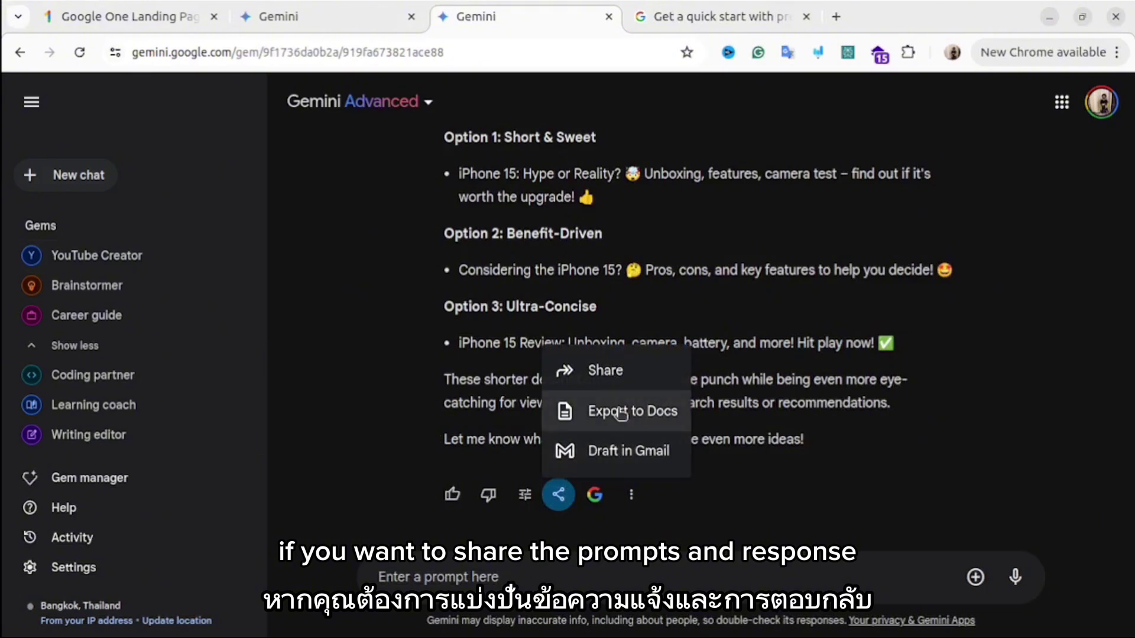
{"action": "left_click", "coordinate": [621, 371]}
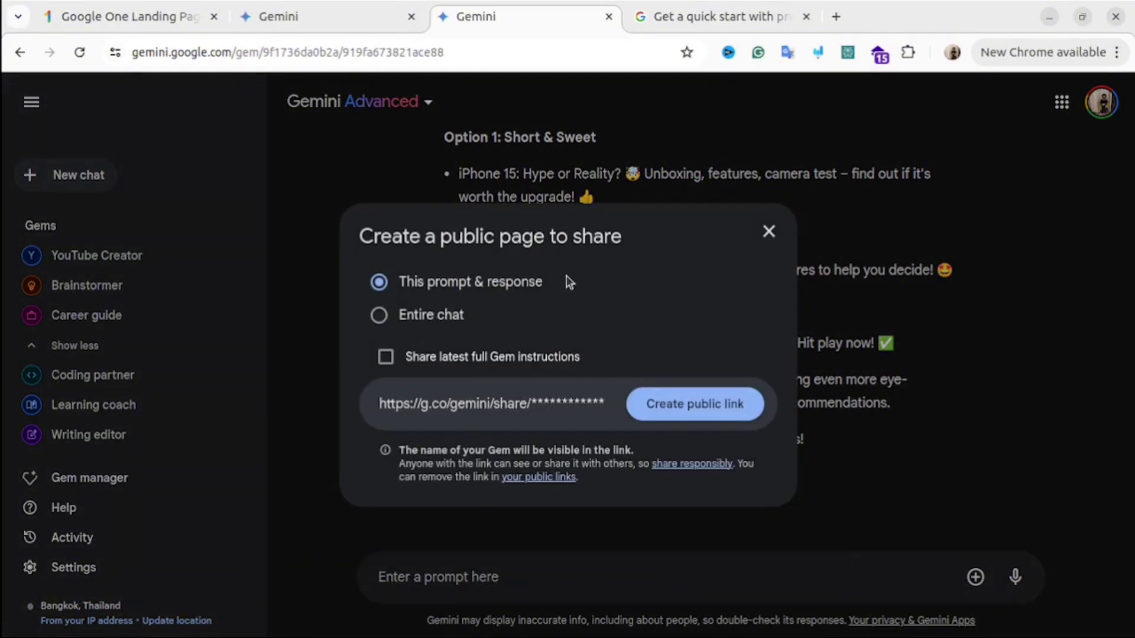
{"action": "left_click", "coordinate": [458, 318]}
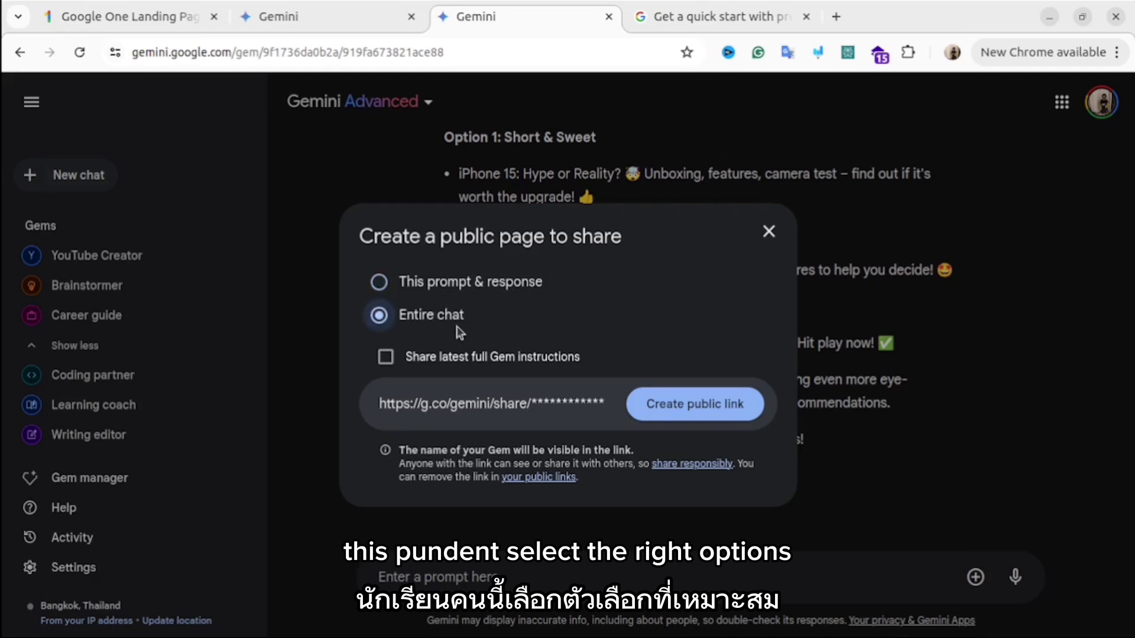
{"action": "left_click", "coordinate": [519, 367]}
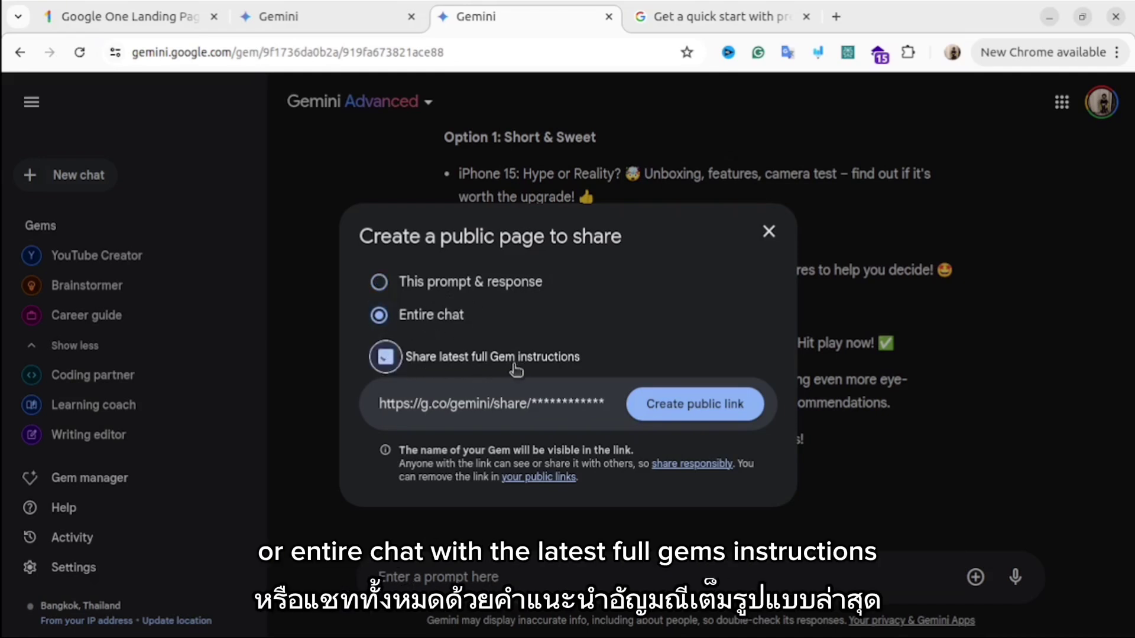
{"action": "left_click", "coordinate": [386, 359]}
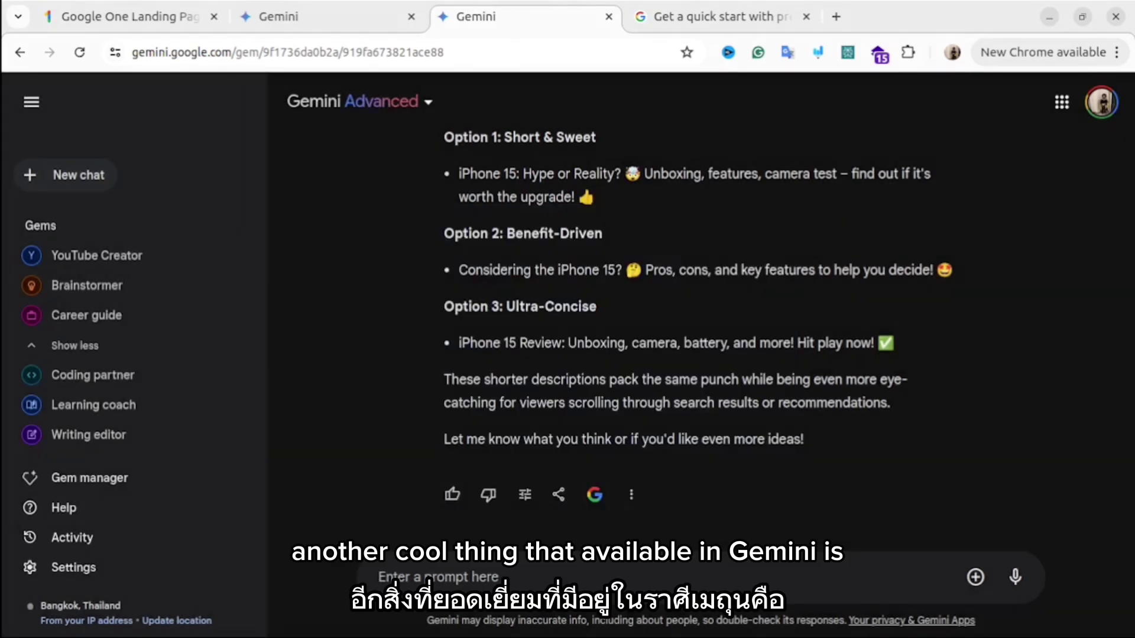
Open the YouTube Creator gem and browse the Extensions list in Settings
{"action": "left_click", "coordinate": [96, 255]}
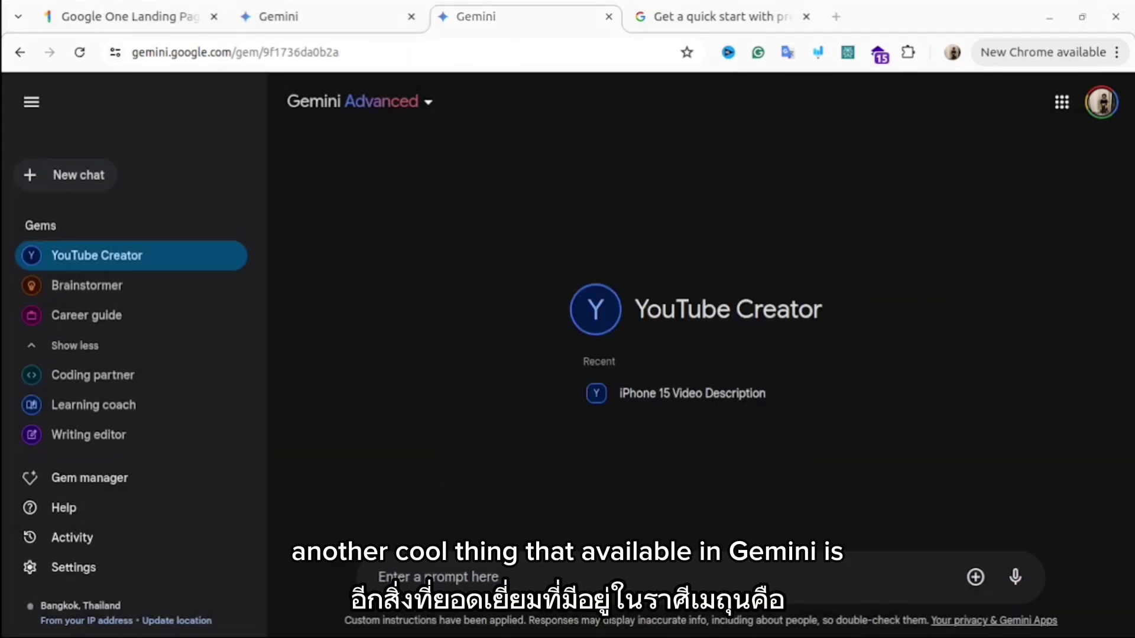
{"action": "left_click", "coordinate": [126, 567]}
{"action": "left_click", "coordinate": [179, 460]}
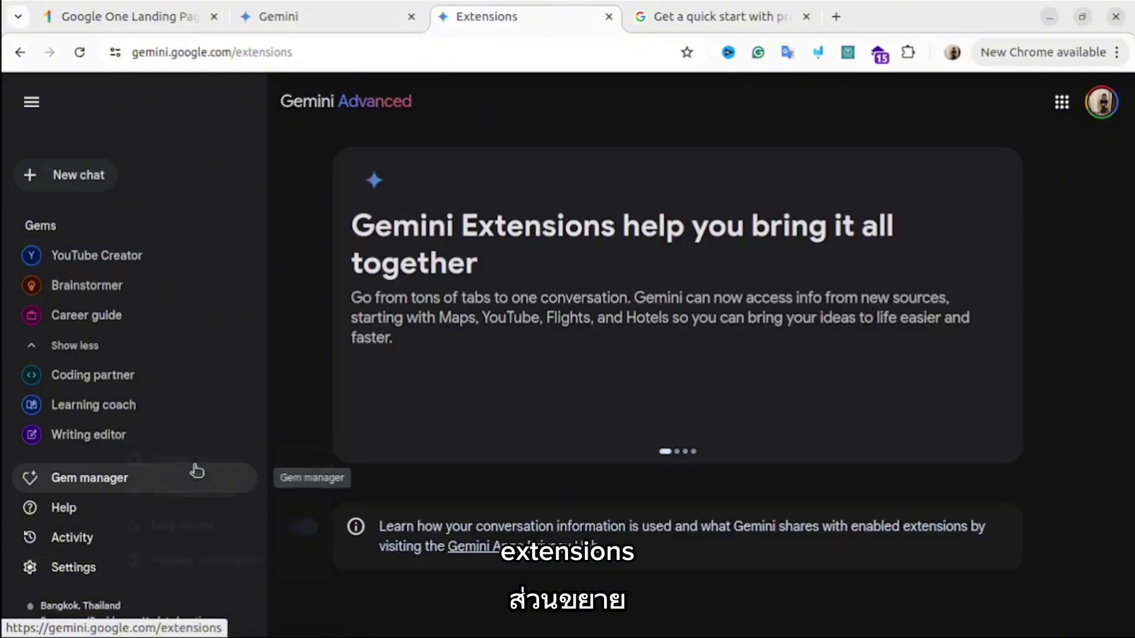
{"action": "scroll", "coordinate": [962, 357], "scroll_direction": "down", "scroll_amount": 2}
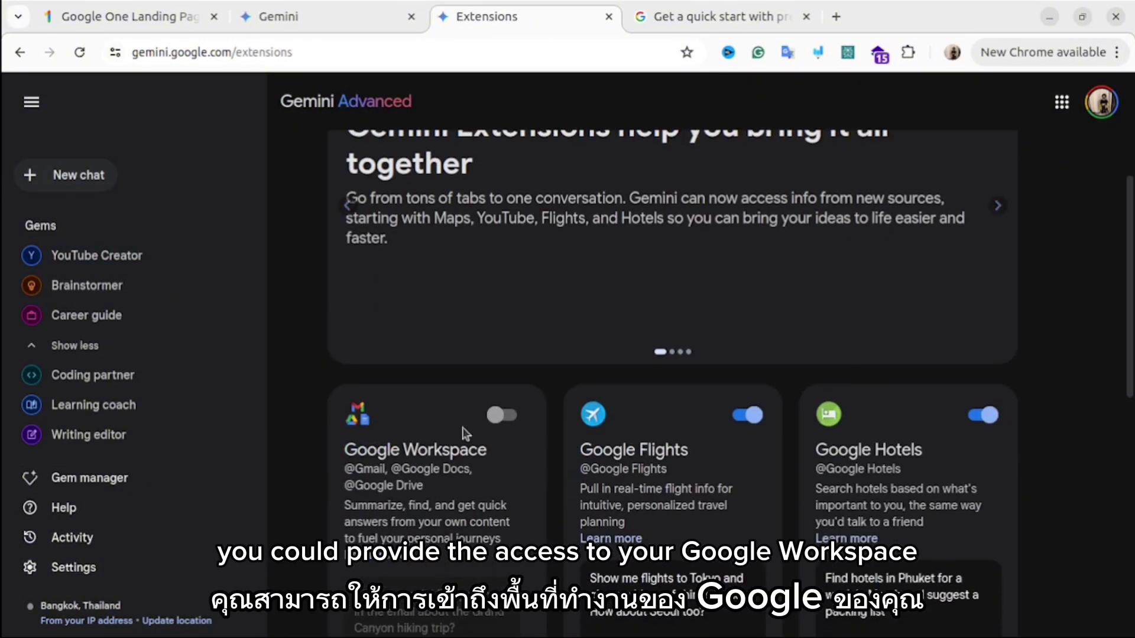
{"action": "scroll", "coordinate": [959, 436], "scroll_direction": "down", "scroll_amount": 3}
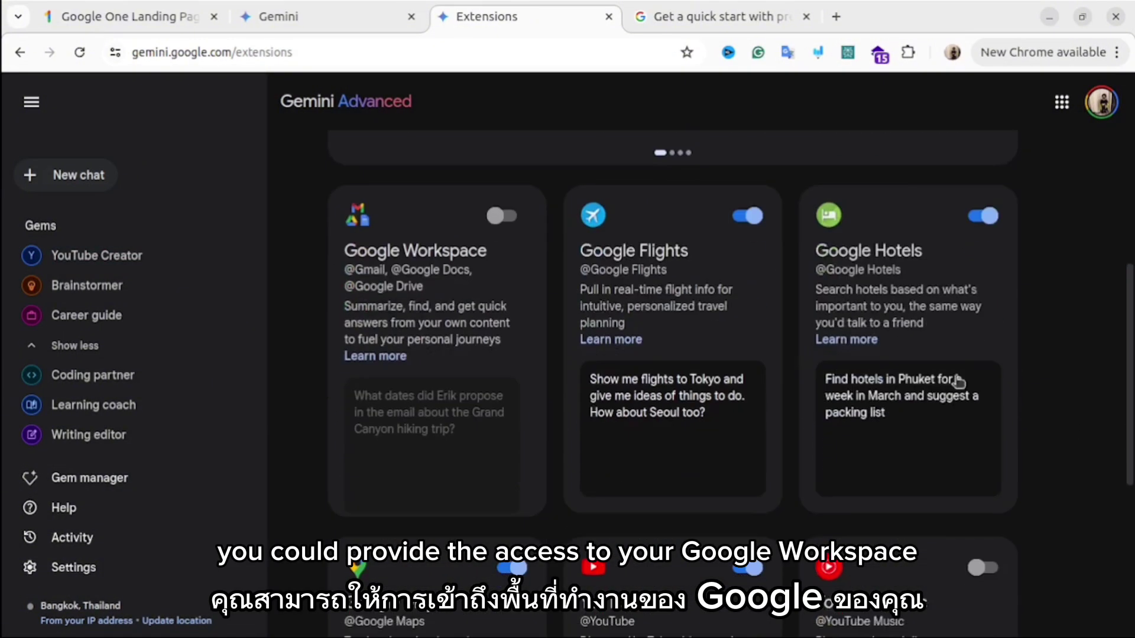
{"action": "scroll", "coordinate": [467, 363], "scroll_direction": "down", "scroll_amount": 5}
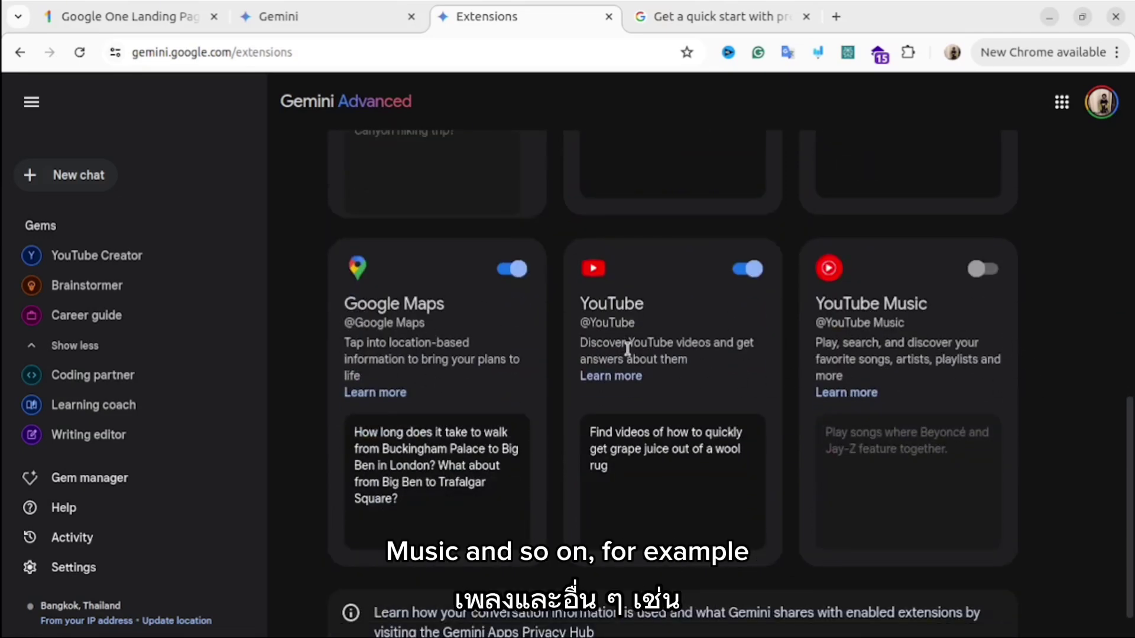
{"action": "scroll", "coordinate": [720, 382], "scroll_direction": "down", "scroll_amount": 1}
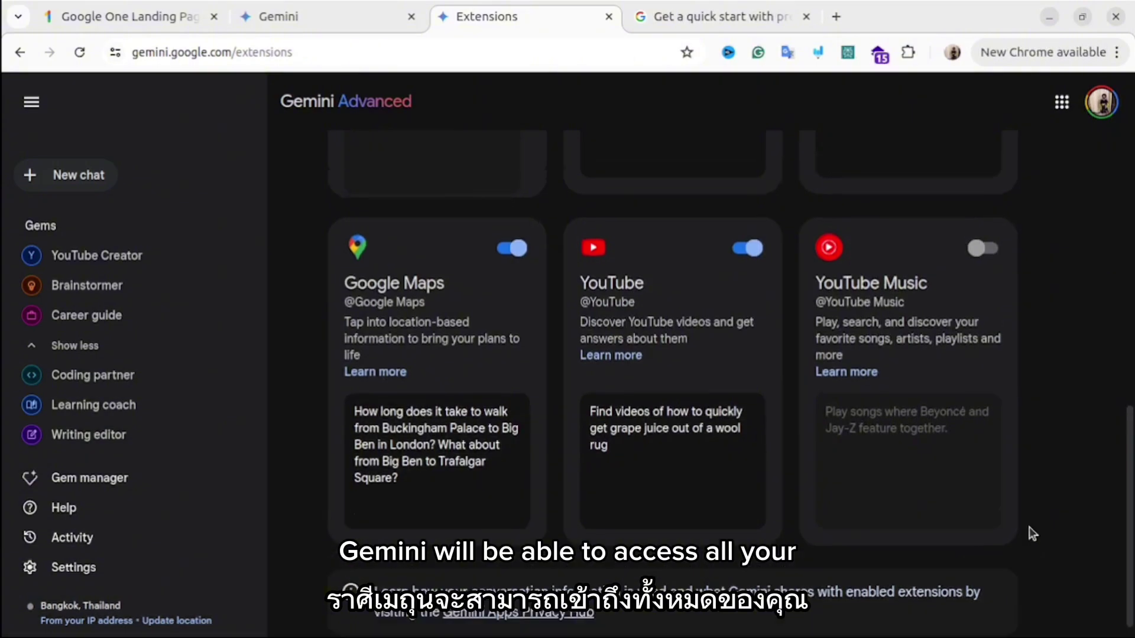
{"action": "scroll", "coordinate": [1005, 544], "scroll_direction": "up", "scroll_amount": 8}
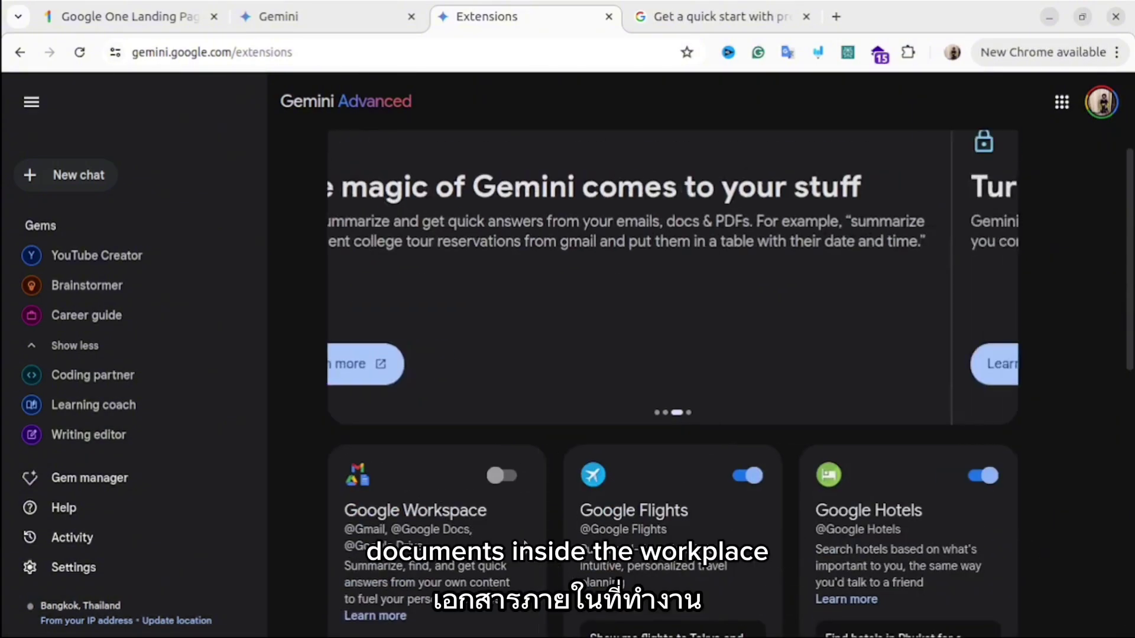
{"action": "scroll", "coordinate": [976, 530], "scroll_direction": "down", "scroll_amount": 2}
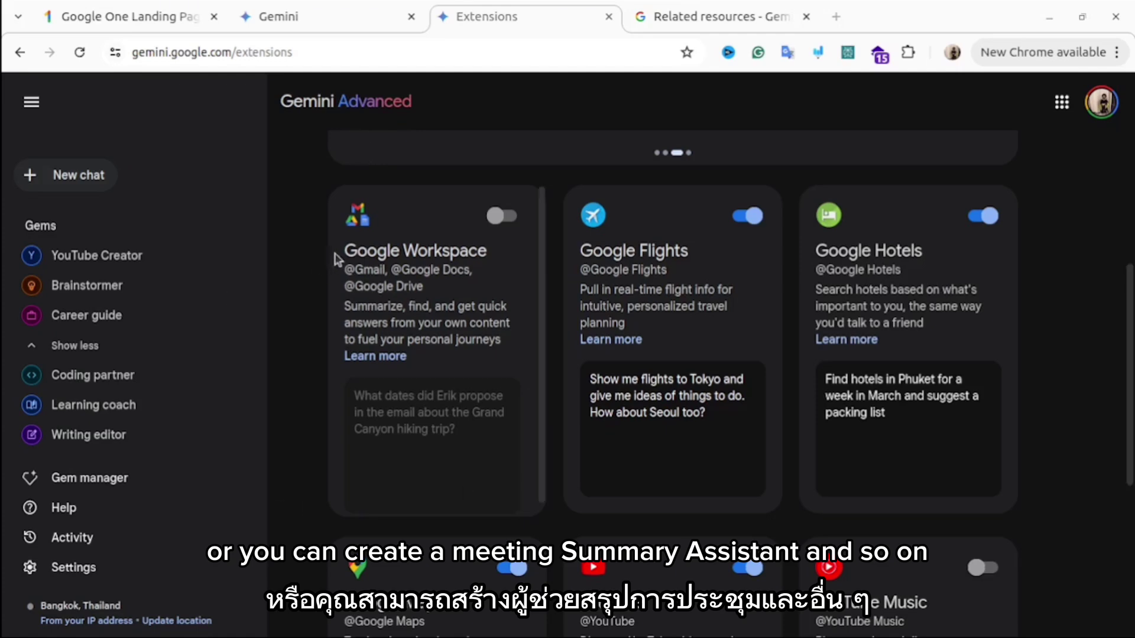
Try enabling the Google Workspace extension, cancel, then ask the gem to 'generate an image'
{"action": "left_click", "coordinate": [495, 216]}
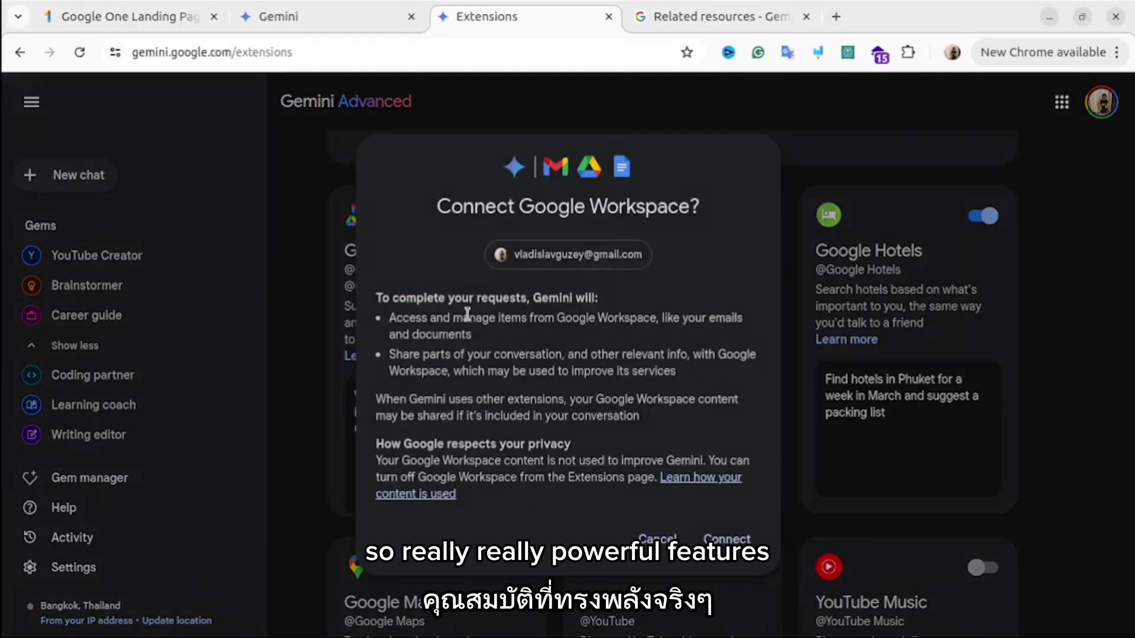
{"action": "left_click", "coordinate": [657, 539]}
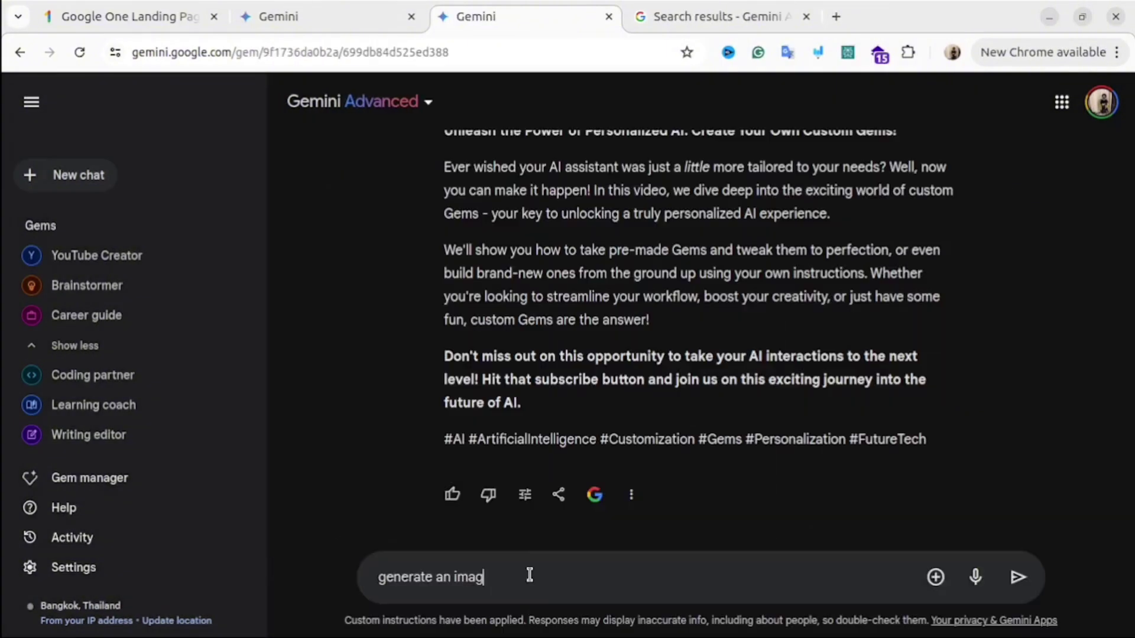
{"action": "type", "text": "enerate an imag"}
{"action": "key", "text": "Return"}
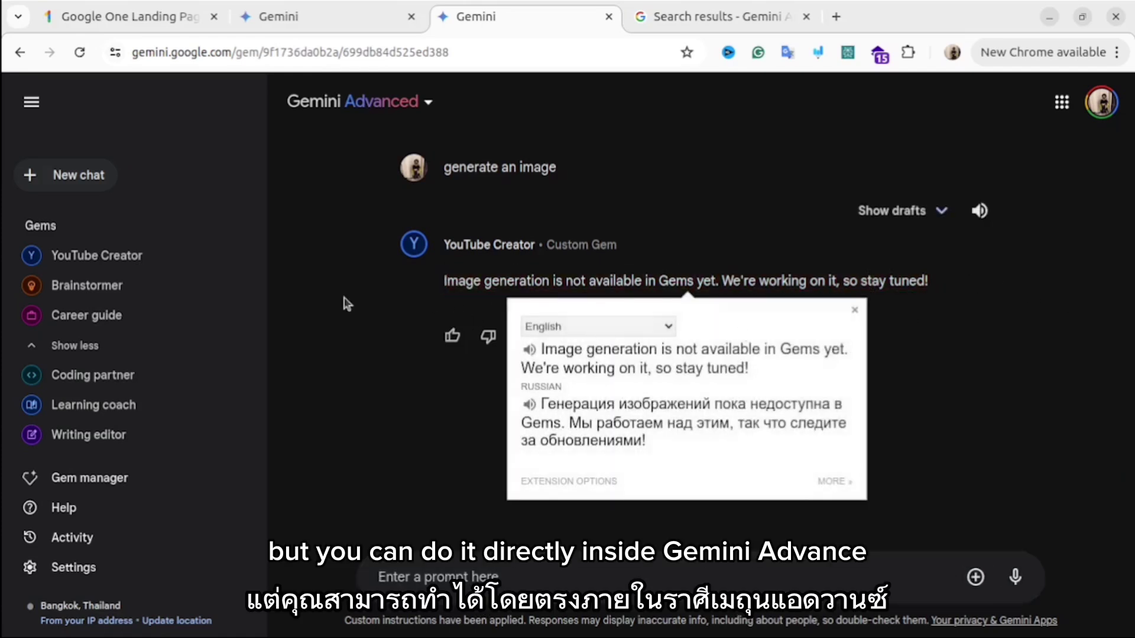
In a new chat, request an image for the YouTube video on the topic iPhone 15 review
{"action": "left_click", "coordinate": [77, 177]}
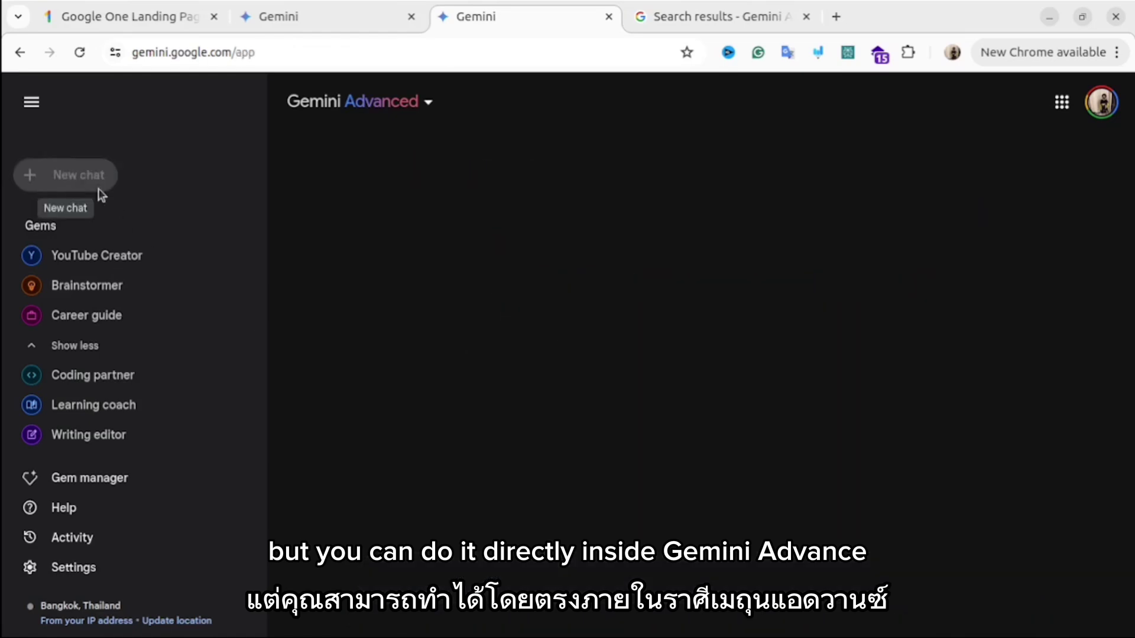
{"action": "type", "text": "generate an image for the youtu"}
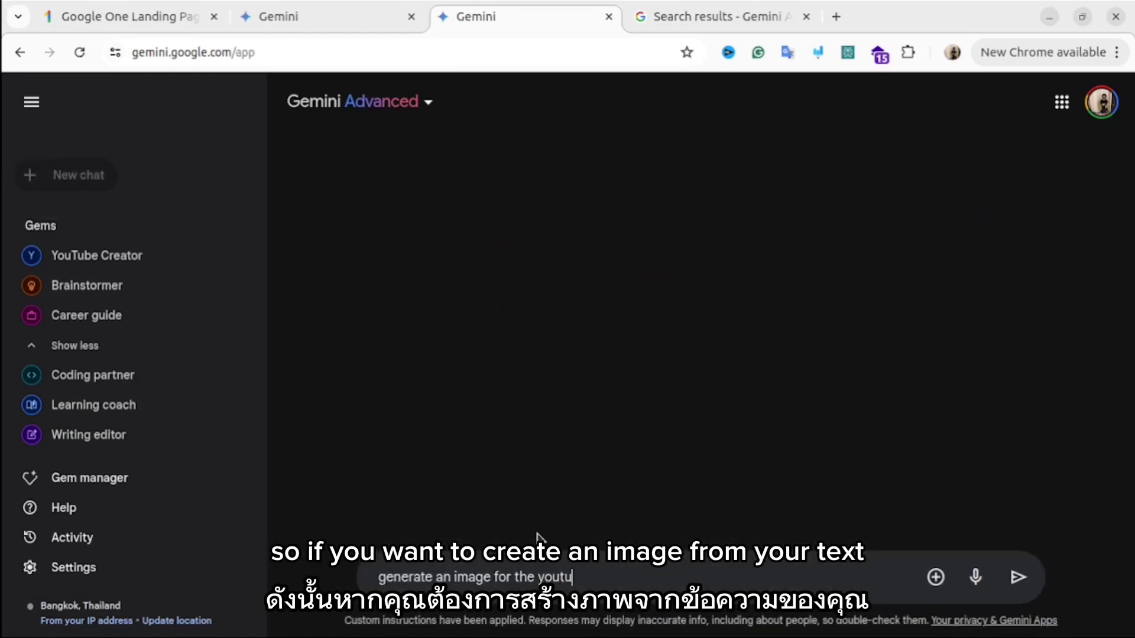
{"action": "type", "text": "be video on the topic iphone 15 review"}
{"action": "key", "text": "Return"}
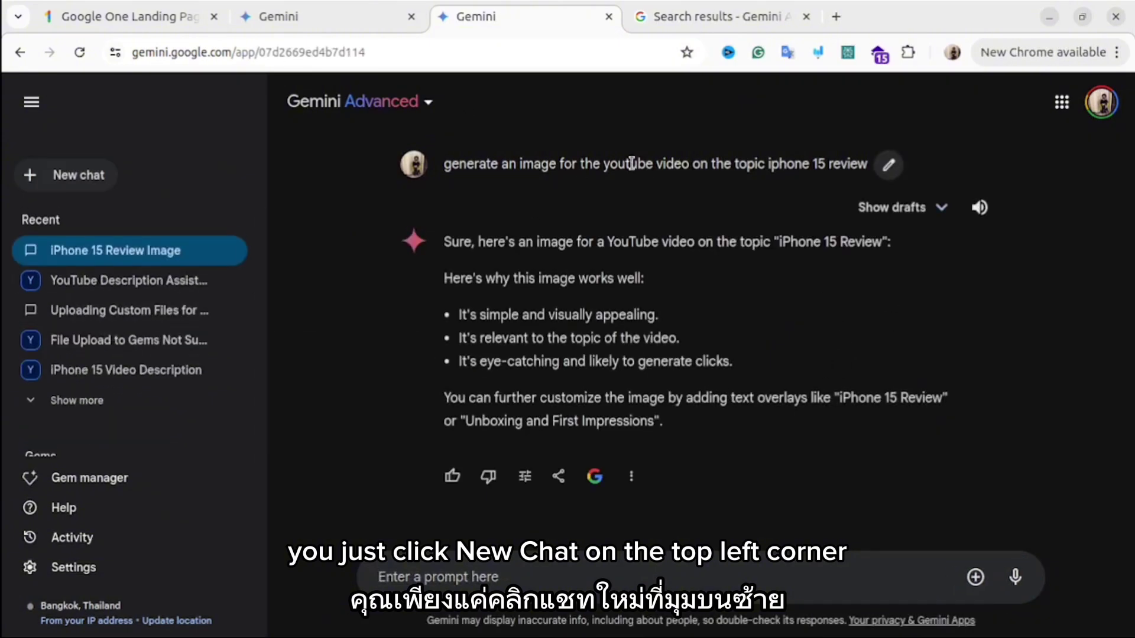
Follow up with 'I don't see an image', then view the generated mountain landscape full size
{"action": "left_click", "coordinate": [595, 583]}
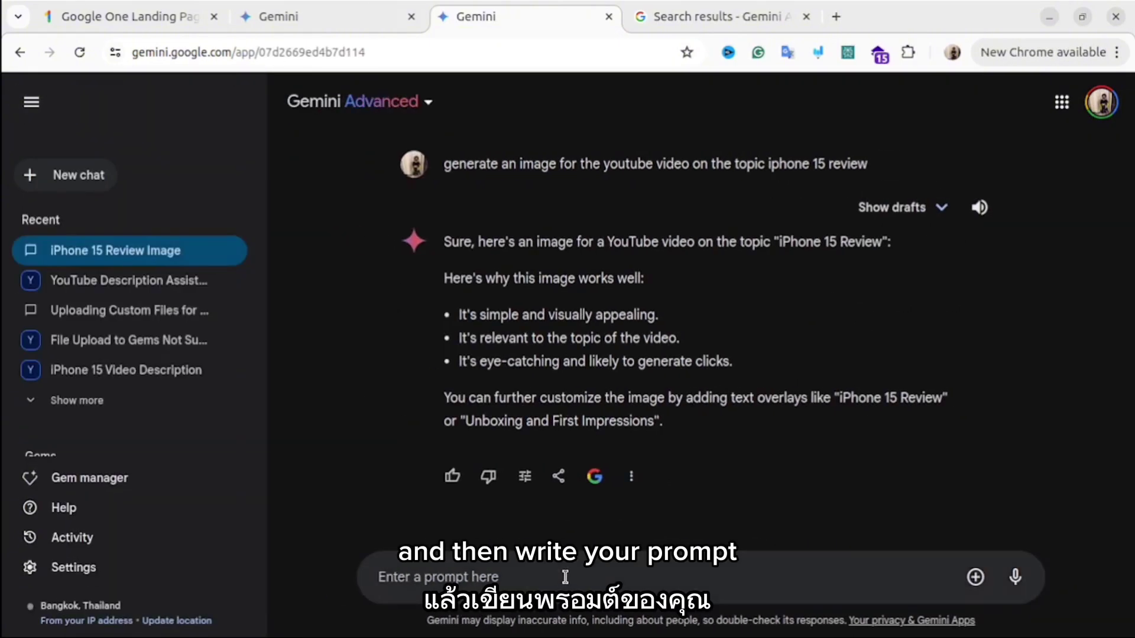
{"action": "type", "text": "I don't see an image"}
{"action": "key", "text": "Return"}
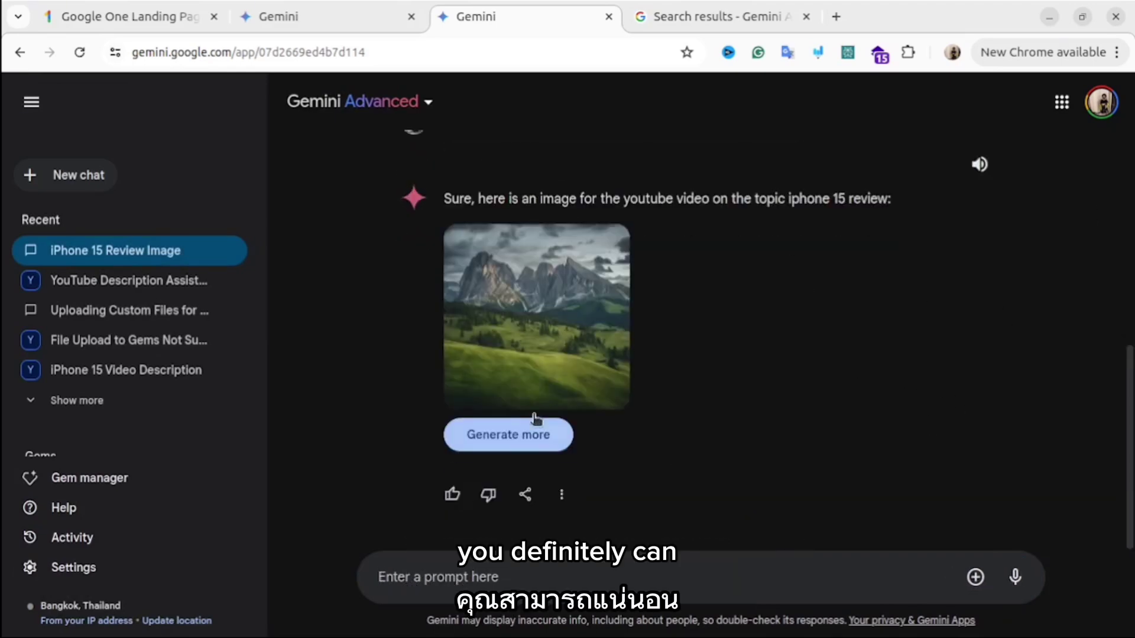
{"action": "left_click", "coordinate": [562, 380]}
{"action": "left_click", "coordinate": [38, 112]}
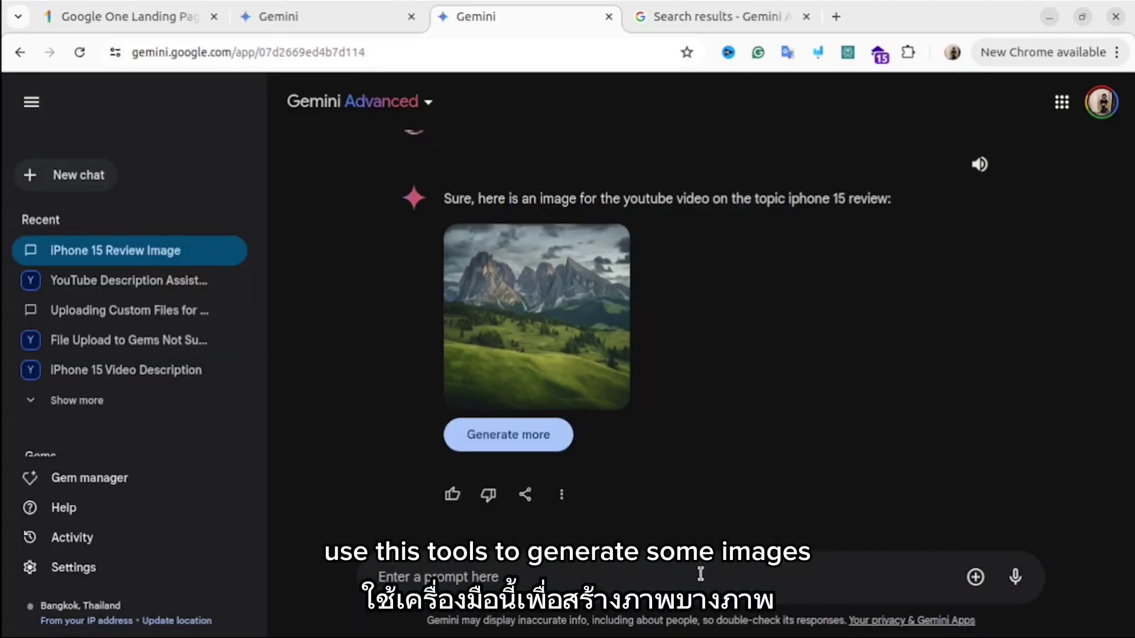
{"action": "scroll", "coordinate": [772, 324], "scroll_direction": "up", "scroll_amount": 5}
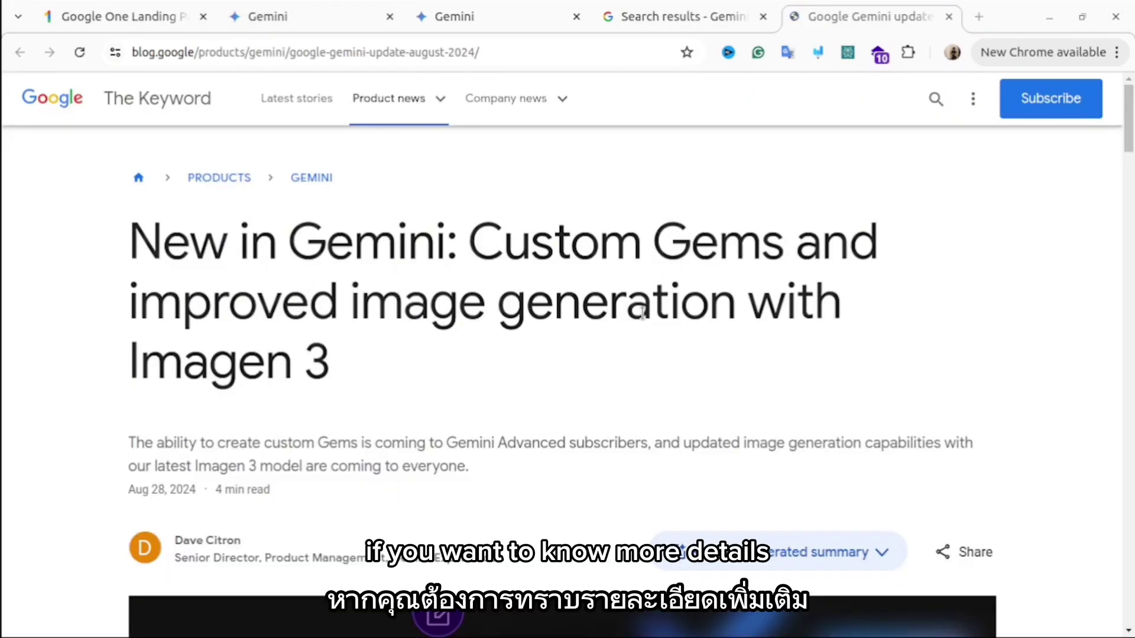